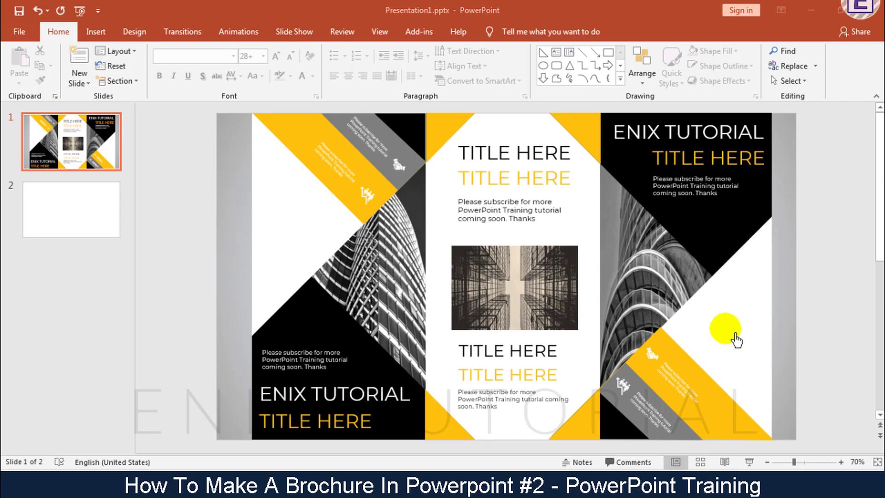
# Zoom the view out and select the blank slide 2 thumbnail, with the Insert ribbon showing
pyautogui.click(768, 462)
pyautogui.click(768, 462)
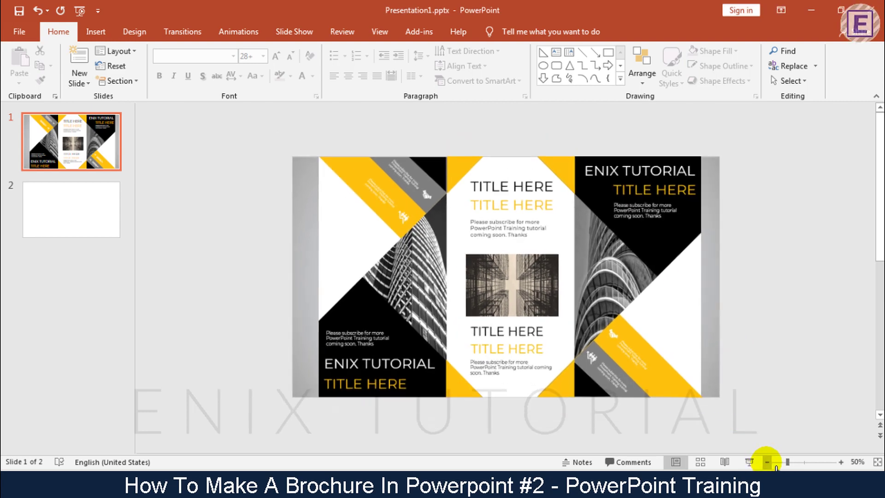
pyautogui.click(87, 210)
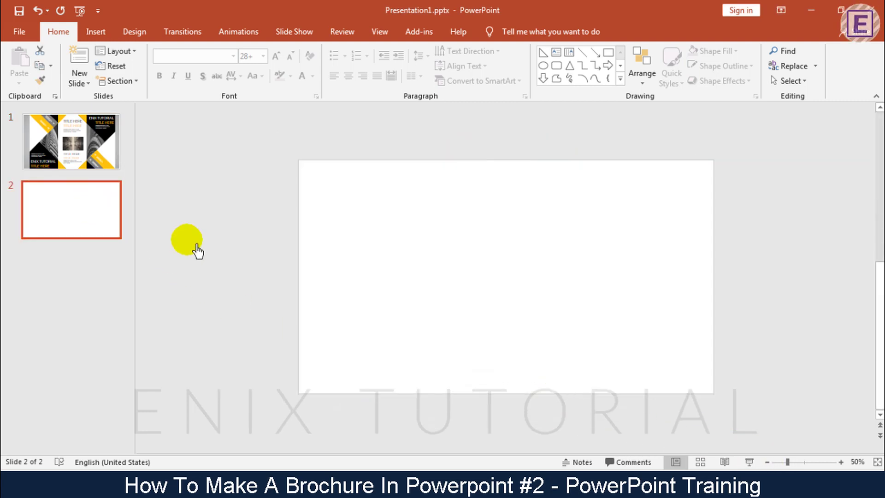
pyautogui.click(108, 33)
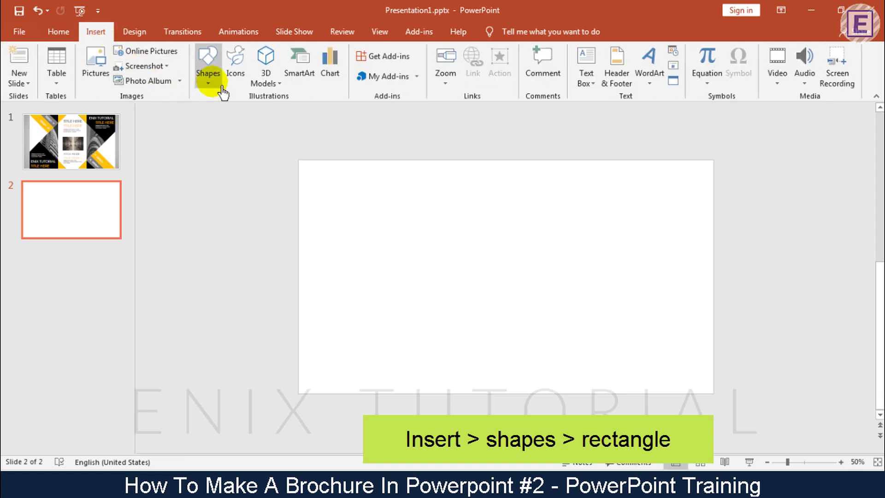
# Draw a tall rectangle down the left side of slide 2
pyautogui.click(207, 69)
pyautogui.click(209, 178)
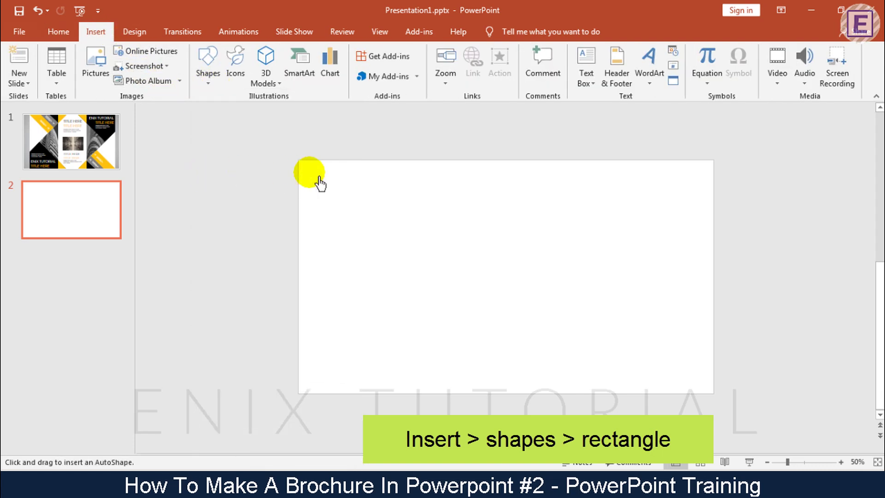
pyautogui.moveTo(317, 168); pyautogui.dragTo(439, 400)
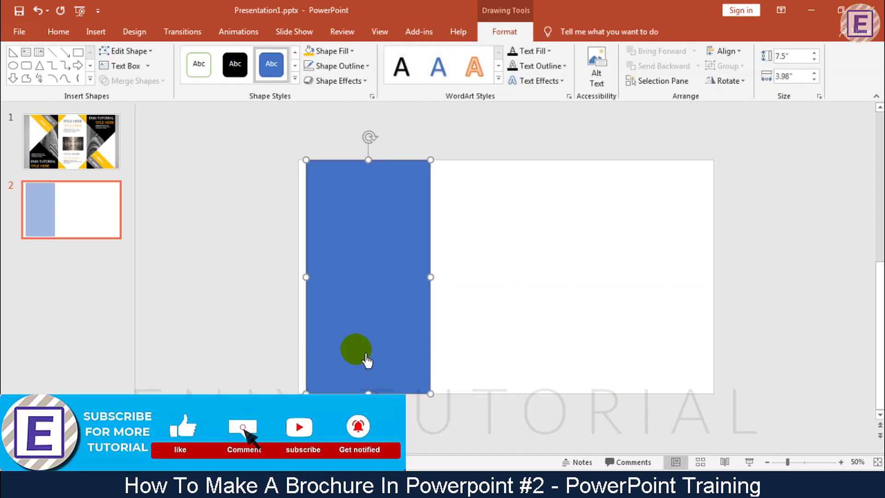
pyautogui.moveTo(365, 360); pyautogui.dragTo(373, 363)
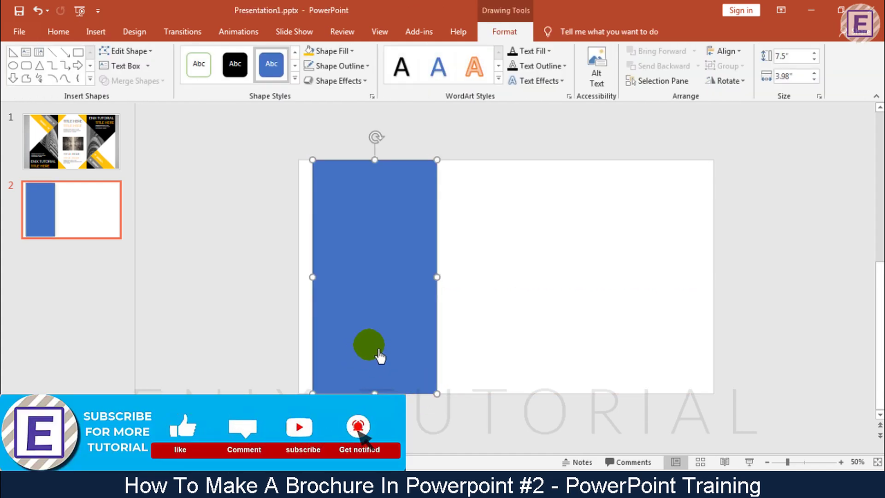
# Duplicate the rectangle twice, line the copies up side by side, and centre all three on the slide
pyautogui.hotkey('ctrl', 'd')
pyautogui.moveTo(412, 328); pyautogui.dragTo(508, 329)
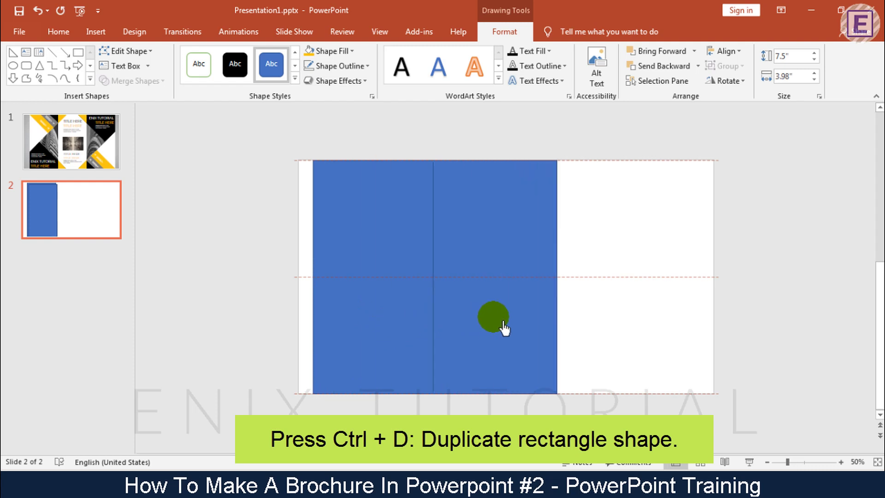
pyautogui.hotkey('ctrl', 'd')
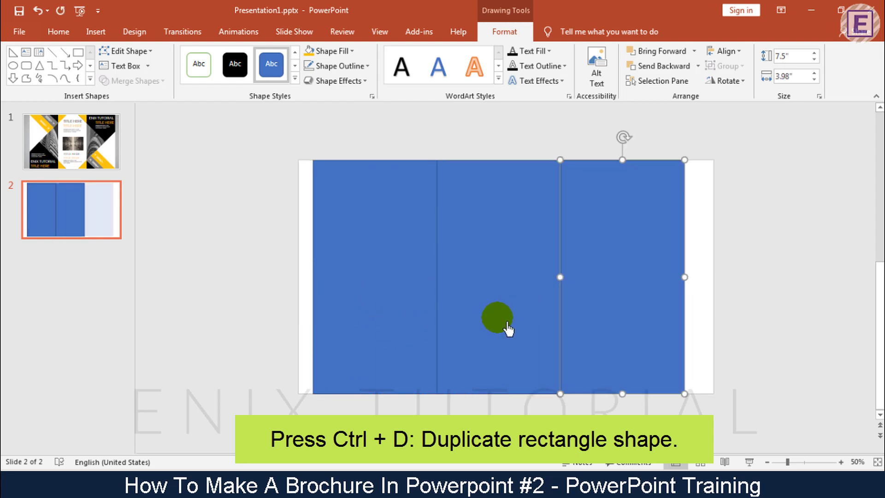
pyautogui.moveTo(758, 416)
pyautogui.mouseDown()
pyautogui.moveTo(362, 226)
pyautogui.moveTo(277, 148)
pyautogui.mouseUp()
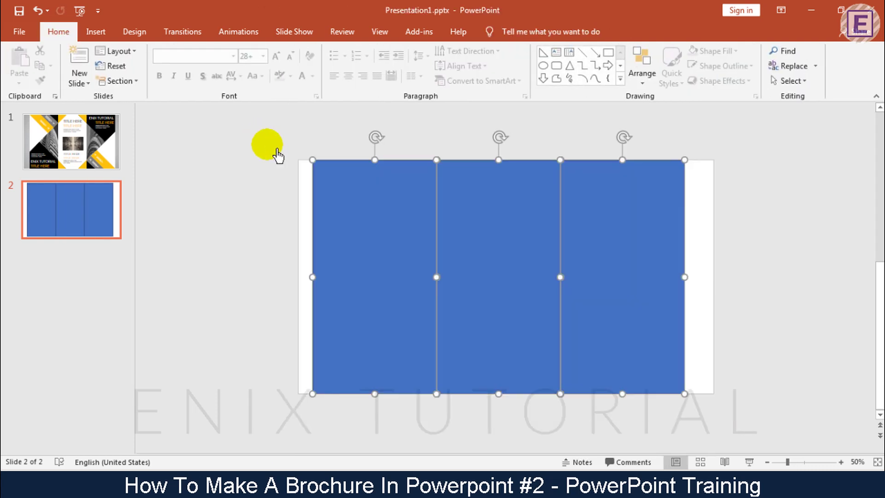
pyautogui.moveTo(375, 237); pyautogui.dragTo(387, 241)
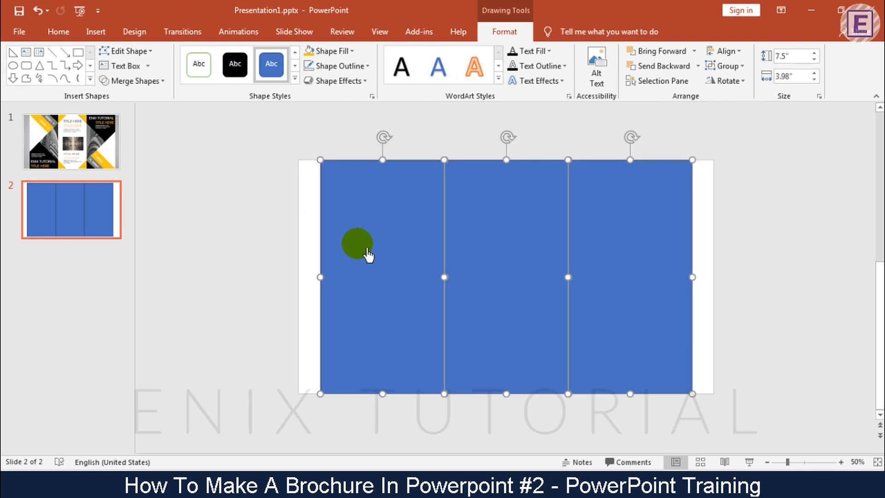
pyautogui.click(270, 293)
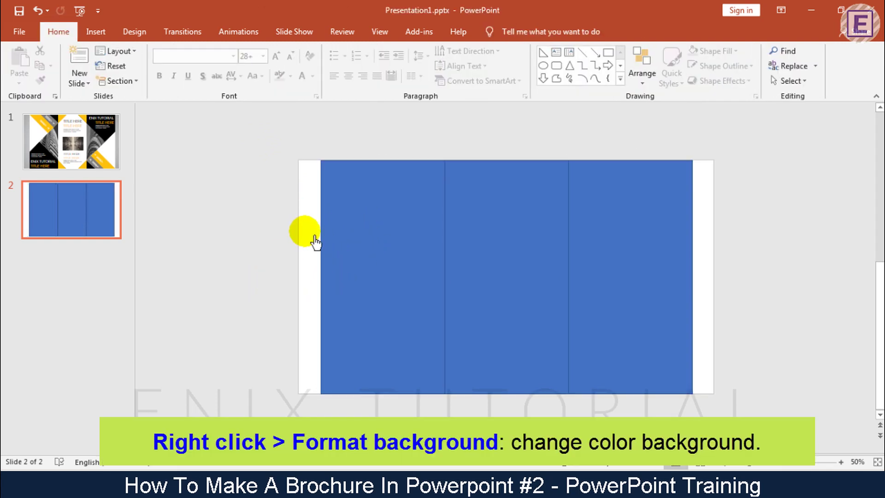
# Give slide 2 a solid light grey background fill
pyautogui.rightClick(315, 241)
pyautogui.click(318, 340)
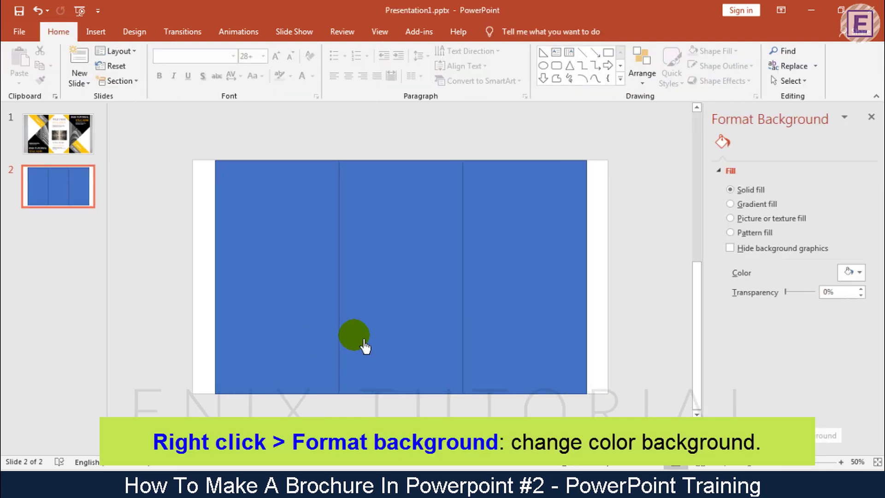
pyautogui.click(851, 272)
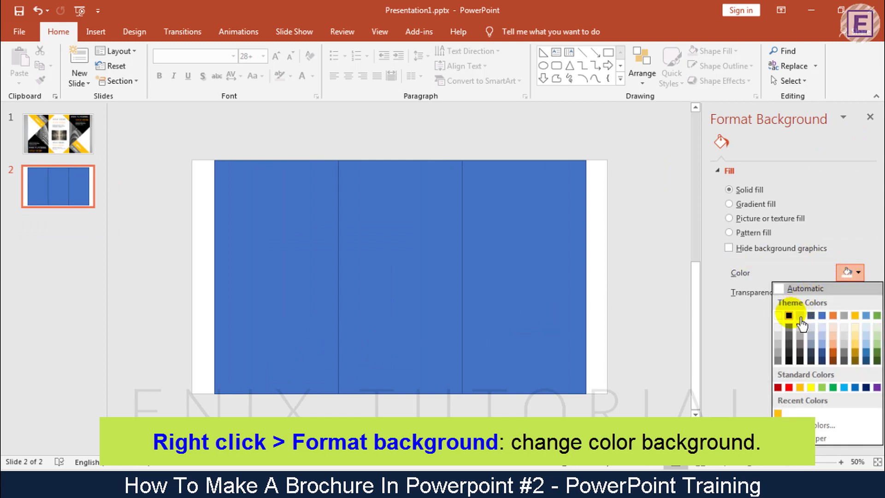
pyautogui.click(779, 346)
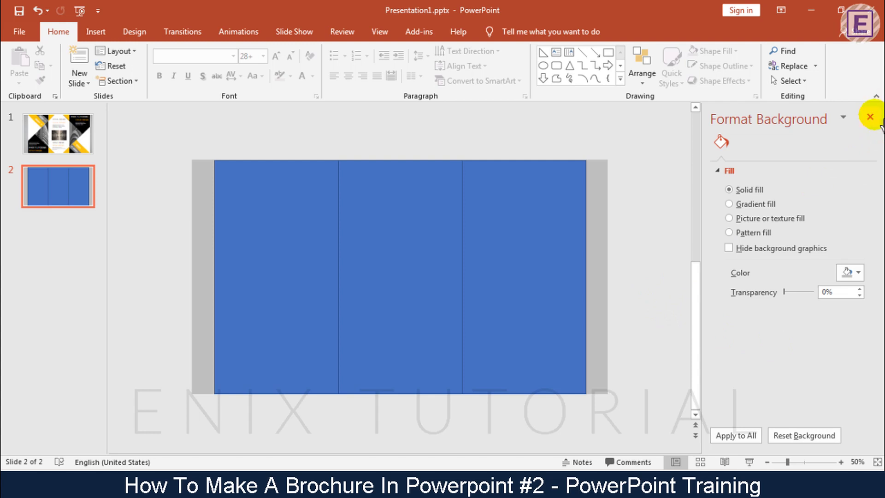
pyautogui.click(871, 117)
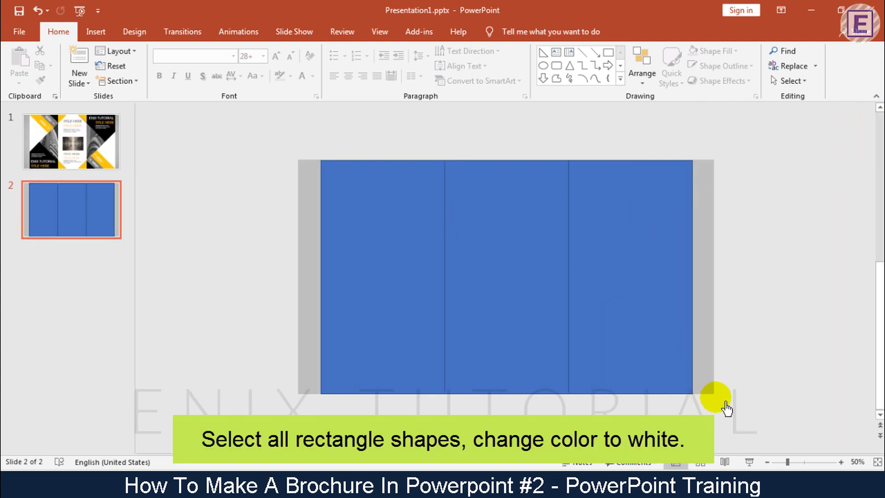
# Fill all three panel rectangles with white
pyautogui.moveTo(756, 439); pyautogui.dragTo(268, 104)
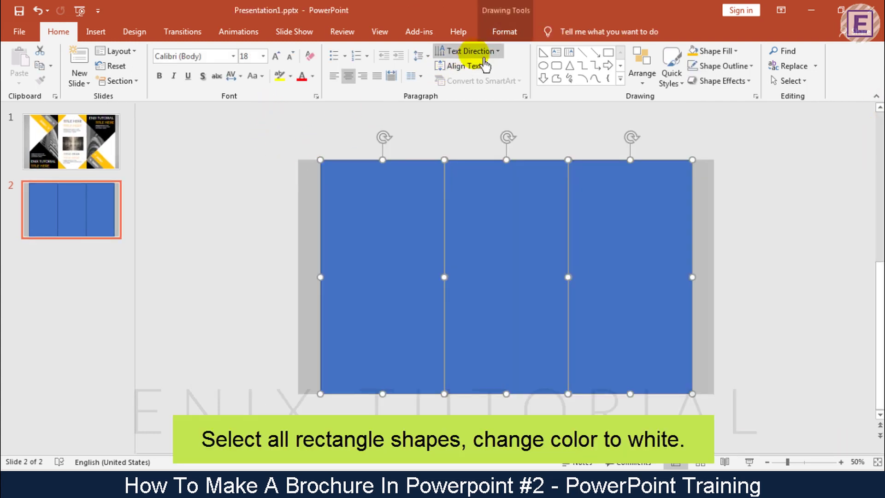
pyautogui.click(505, 31)
pyautogui.click(352, 51)
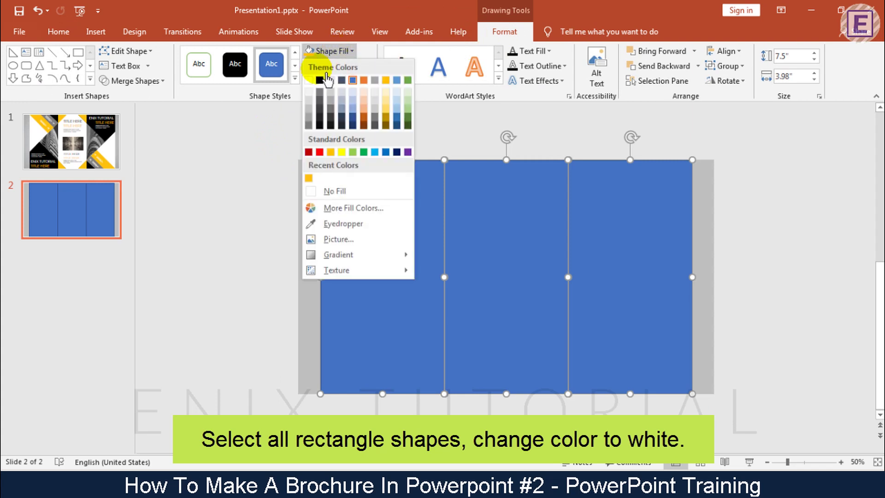
pyautogui.click(313, 77)
pyautogui.click(253, 231)
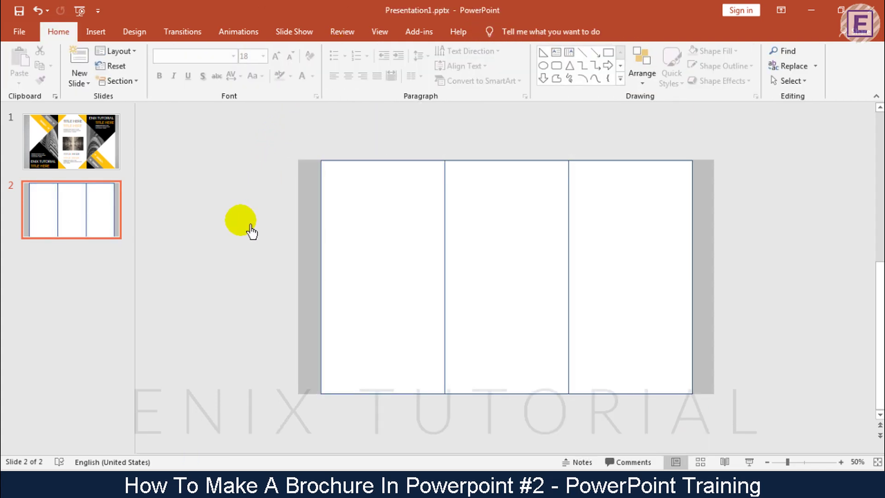
# Draw a right triangle and snap it into the left panel's bottom-left corner
pyautogui.click(96, 30)
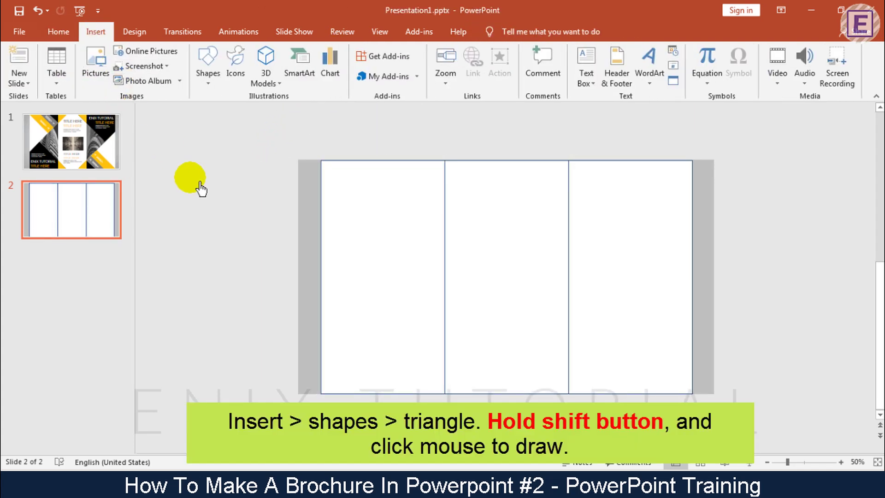
pyautogui.click(208, 69)
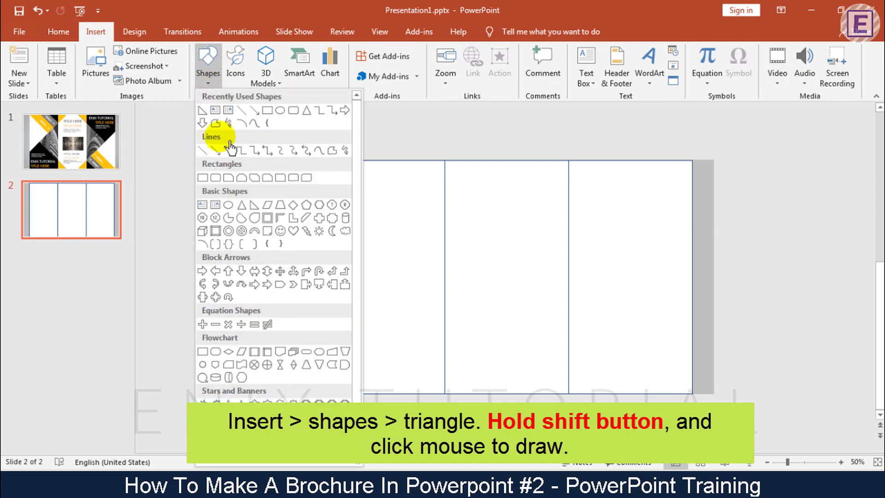
pyautogui.click(254, 203)
pyautogui.moveTo(236, 253); pyautogui.dragTo(404, 419)
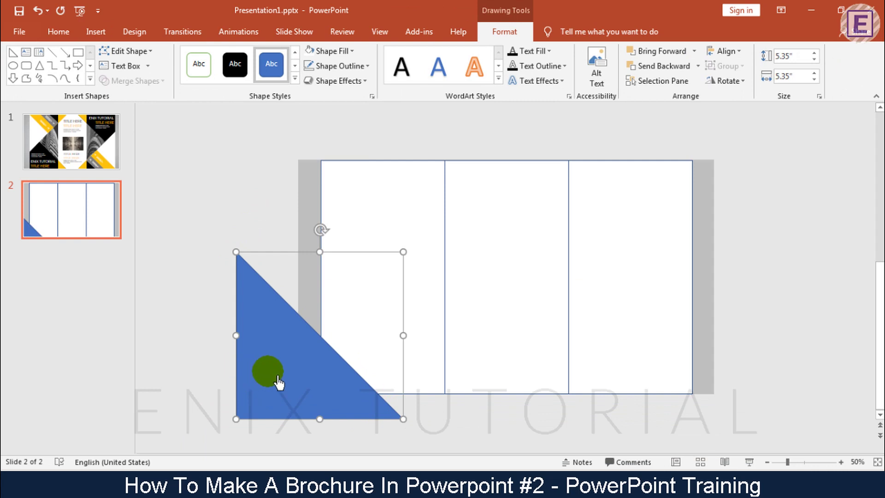
pyautogui.moveTo(279, 382); pyautogui.dragTo(358, 356)
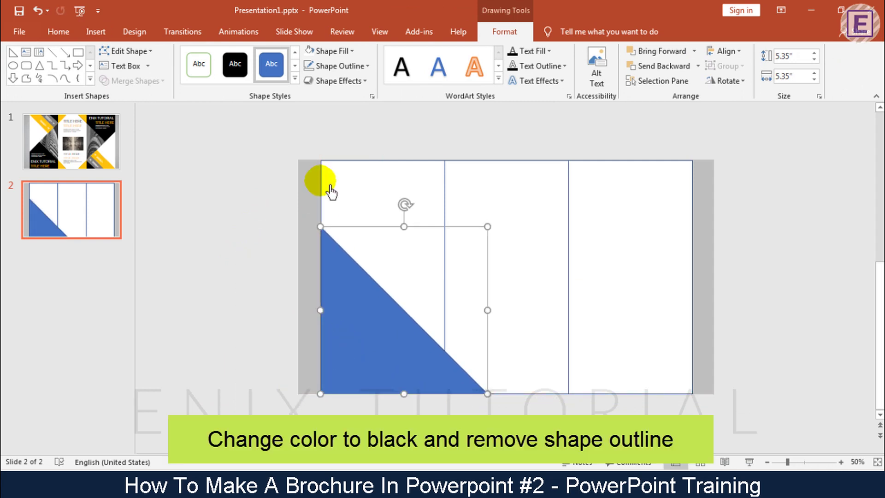
# Fill the triangle black and remove its outline
pyautogui.click(338, 51)
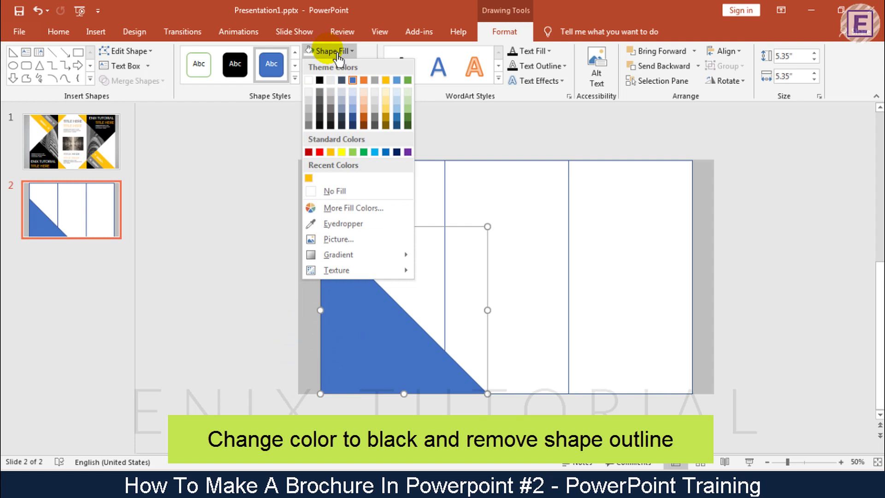
pyautogui.click(320, 81)
pyautogui.click(339, 66)
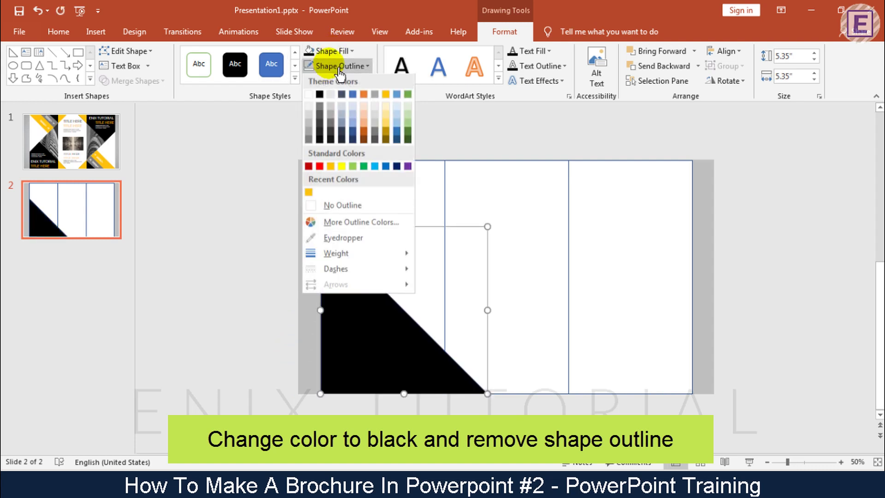
pyautogui.click(335, 206)
pyautogui.click(246, 280)
# Duplicate the black triangle and fill the copy white
pyautogui.click(387, 327)
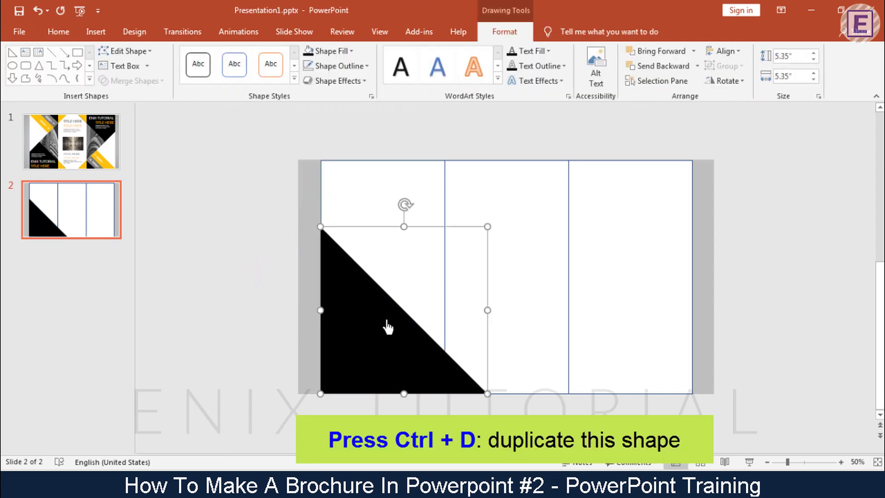
pyautogui.hotkey('ctrl', 'd')
pyautogui.moveTo(376, 335); pyautogui.dragTo(267, 318)
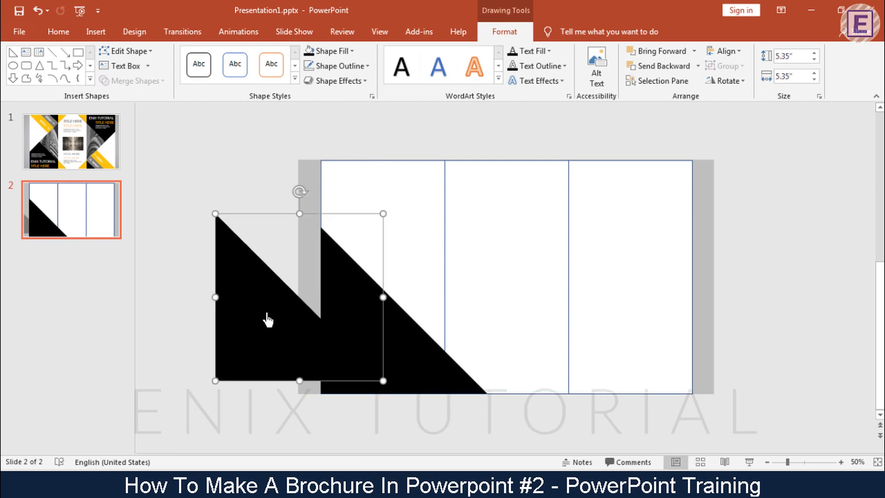
pyautogui.click(343, 66)
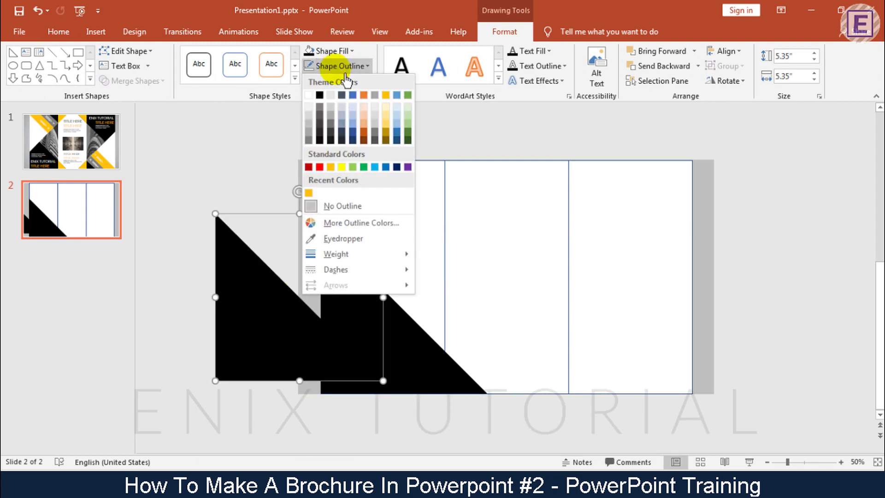
pyautogui.click(330, 96)
pyautogui.hotkey('ctrl', 'z')
pyautogui.click(349, 52)
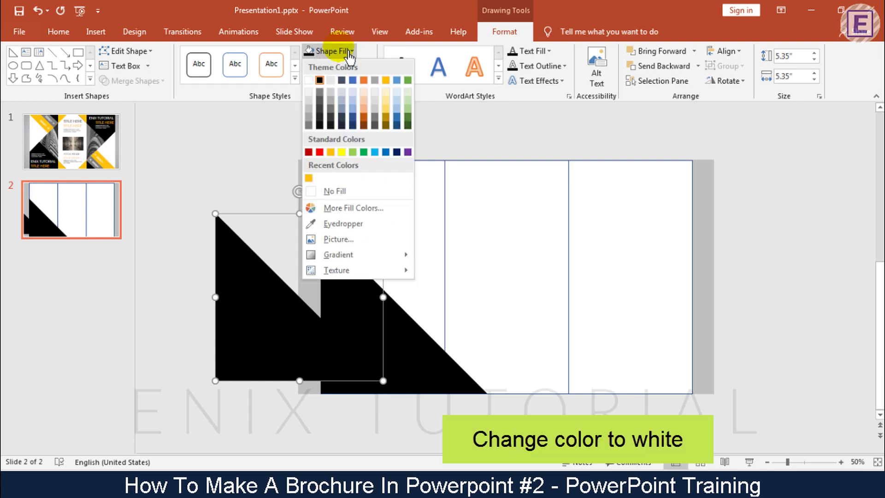
pyautogui.click(309, 80)
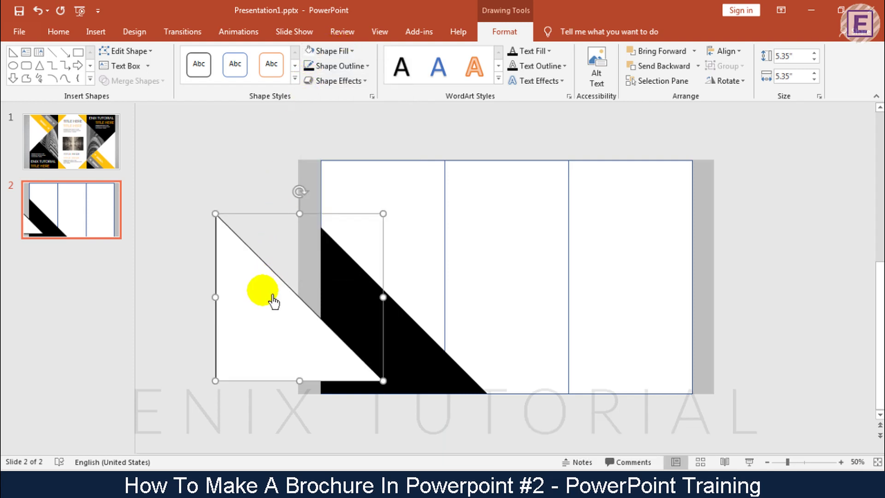
# Flip the white triangle vertically and move it into the left panel's top-left corner
pyautogui.moveTo(263, 292); pyautogui.dragTo(285, 230)
pyautogui.click(729, 81)
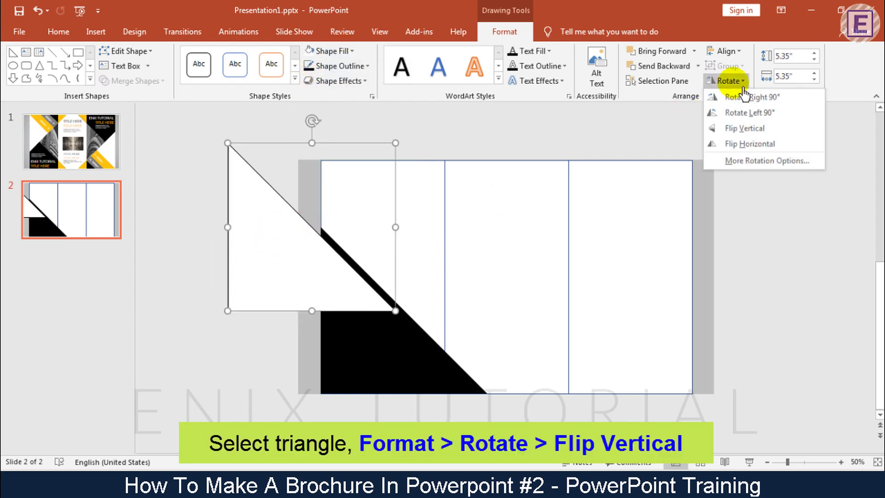
pyautogui.click(744, 128)
pyautogui.moveTo(300, 213); pyautogui.dragTo(393, 231)
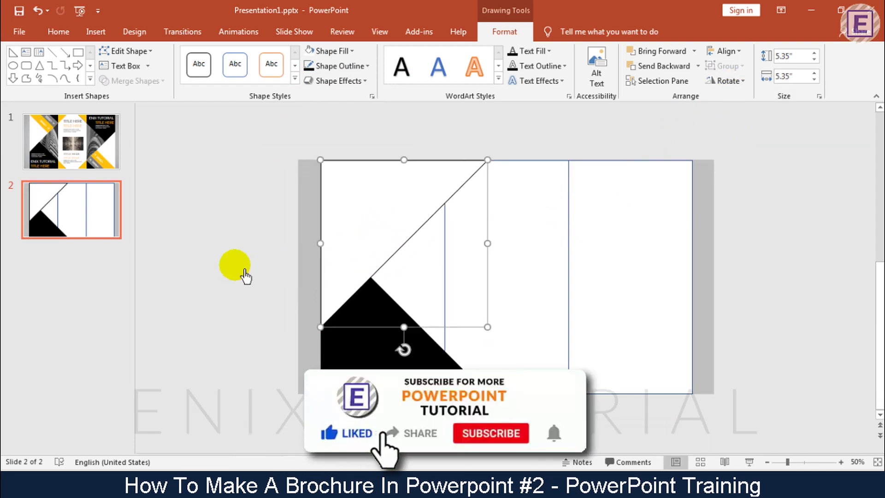
pyautogui.click(216, 274)
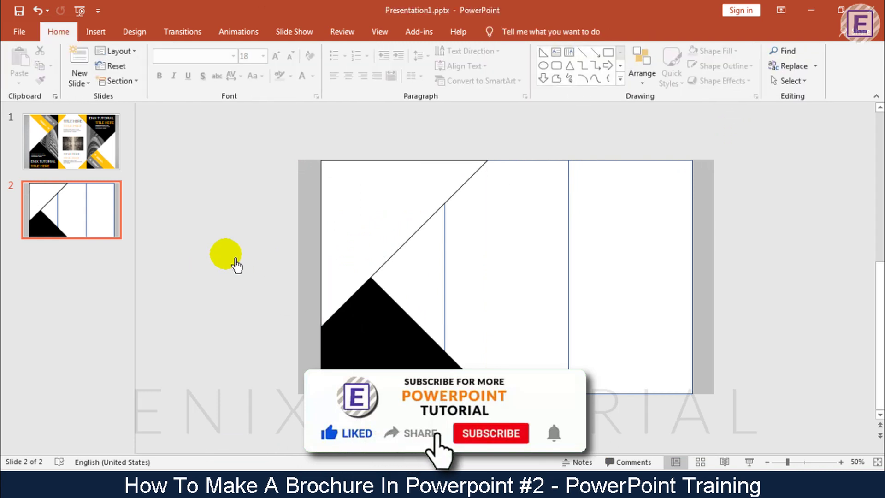
pyautogui.click(95, 31)
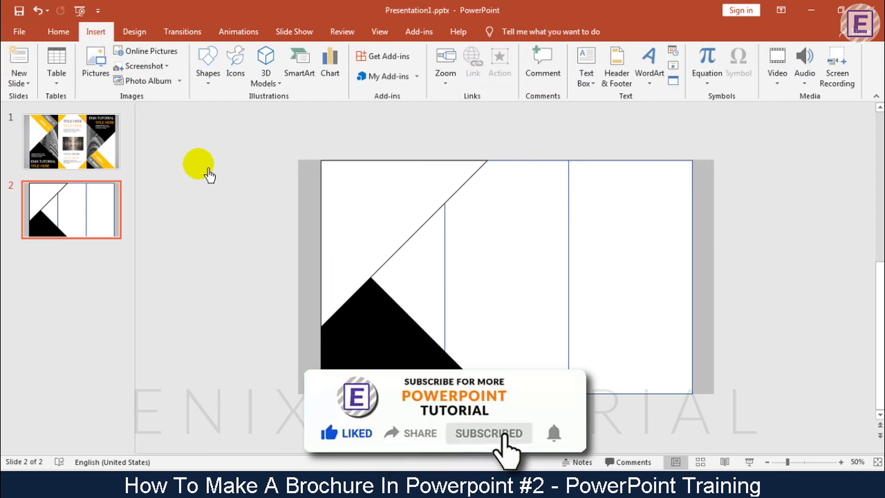
# Draw a new right triangle just left of slide 2
pyautogui.click(208, 70)
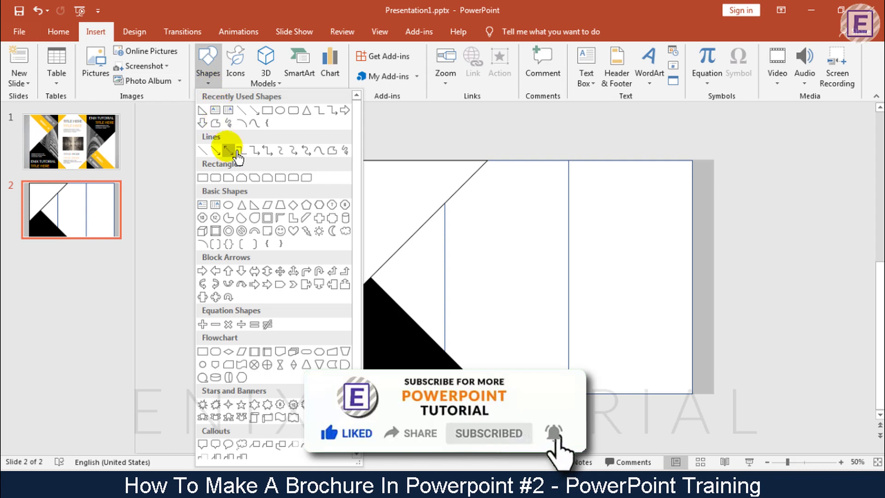
pyautogui.click(254, 204)
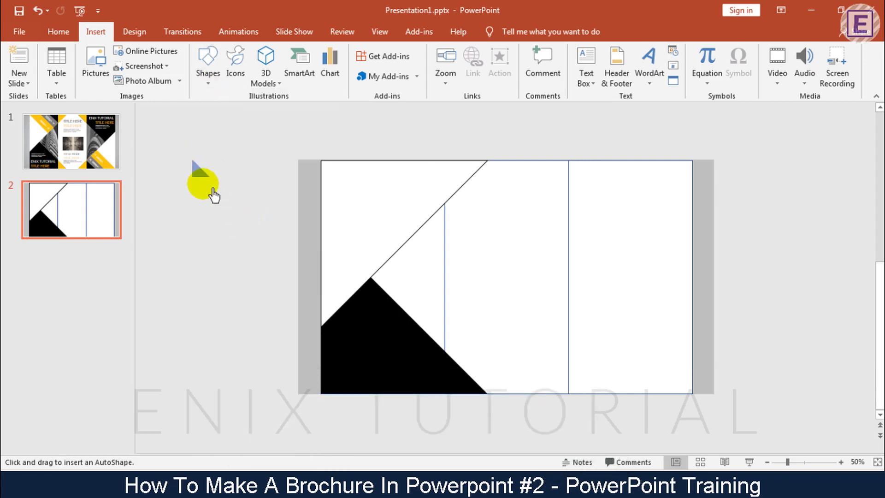
pyautogui.moveTo(214, 196); pyautogui.dragTo(247, 271)
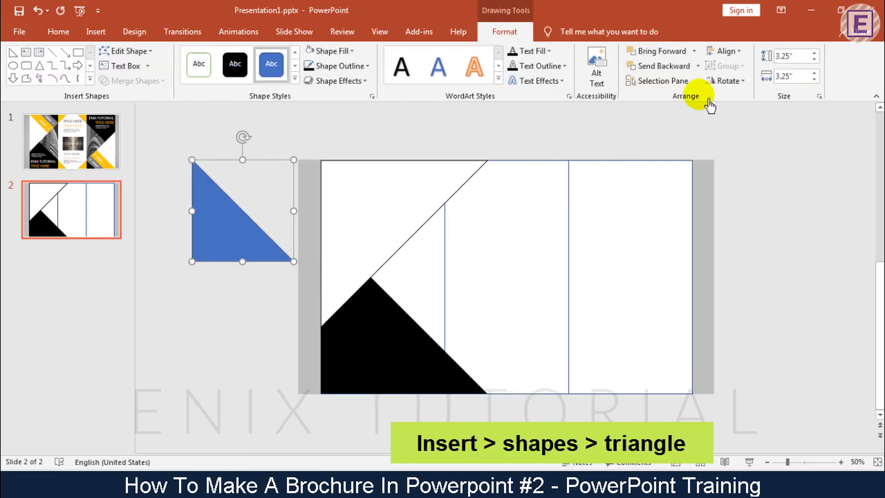
# Rotate the new triangle to -45° so it points downward
pyautogui.click(726, 81)
pyautogui.click(738, 161)
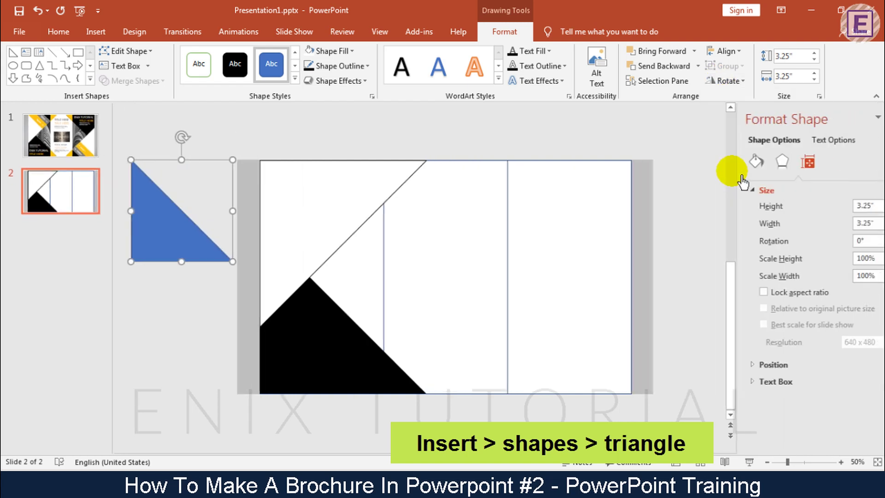
pyautogui.click(838, 240)
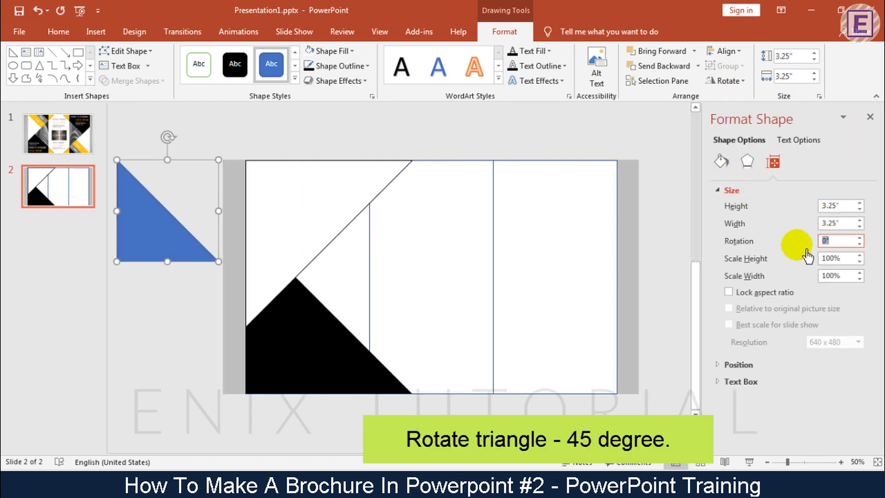
pyautogui.write('-45')
pyautogui.press('Return')
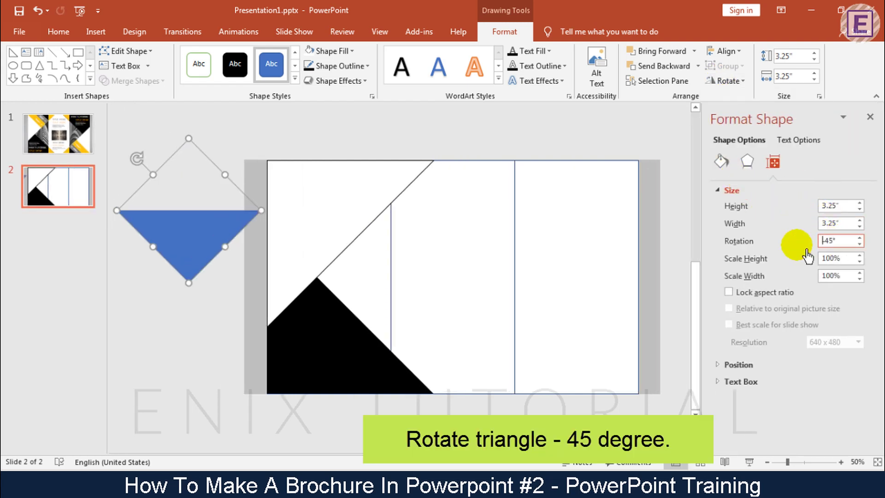
pyautogui.click(870, 116)
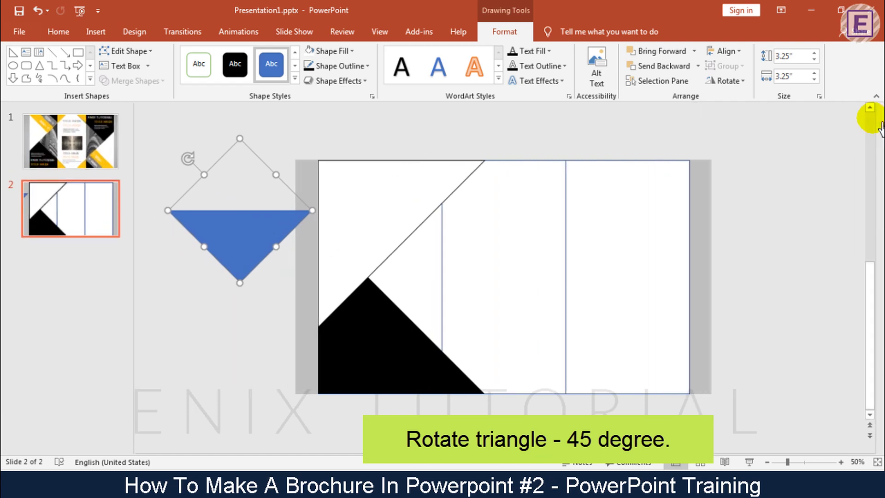
pyautogui.click(628, 251)
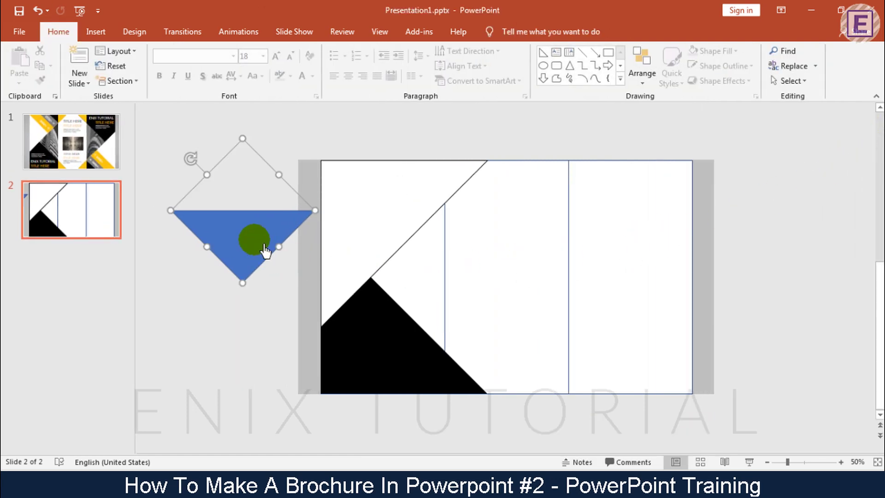
pyautogui.doubleClick(265, 250)
# Fill the rotated triangle orange with no outline
pyautogui.click(328, 51)
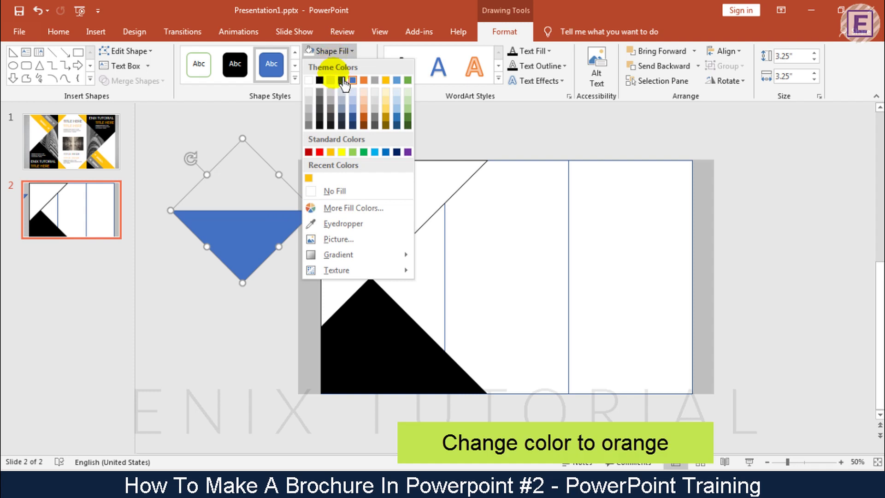
pyautogui.click(330, 152)
pyautogui.click(359, 69)
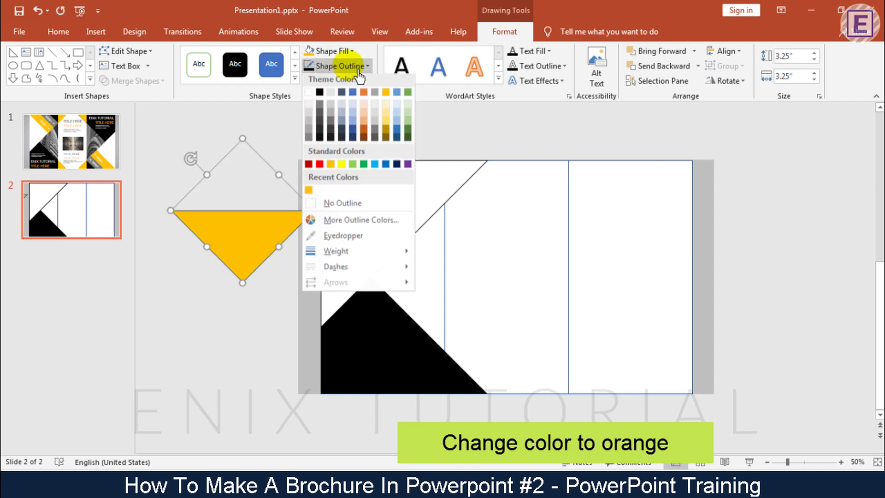
pyautogui.click(323, 203)
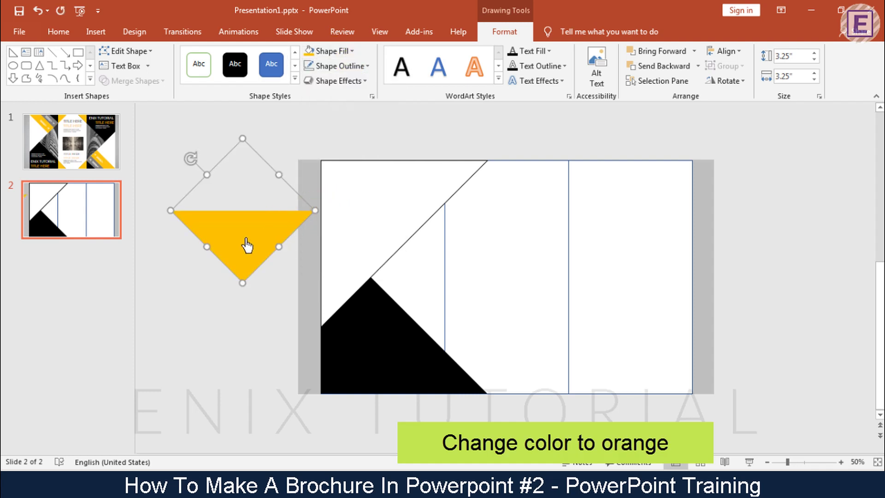
# Move the orange triangle to slide 2's top-left corner and enlarge it to 3.79"
pyautogui.moveTo(248, 245)
pyautogui.mouseDown()
pyautogui.moveTo(394, 206)
pyautogui.moveTo(385, 223)
pyautogui.mouseUp()
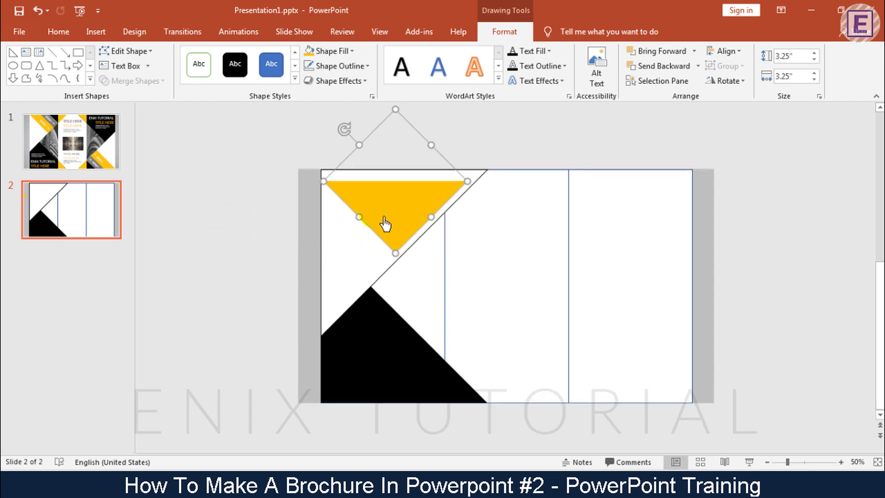
pyautogui.moveTo(395, 254)
pyautogui.mouseDown()
pyautogui.moveTo(405, 272)
pyautogui.moveTo(397, 250)
pyautogui.moveTo(408, 207)
pyautogui.mouseUp()
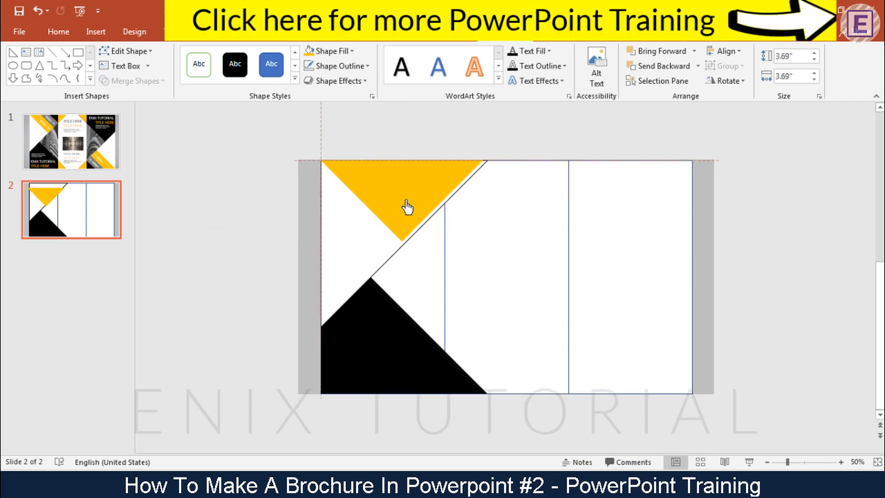
pyautogui.moveTo(407, 207); pyautogui.dragTo(409, 205)
pyautogui.click(325, 191)
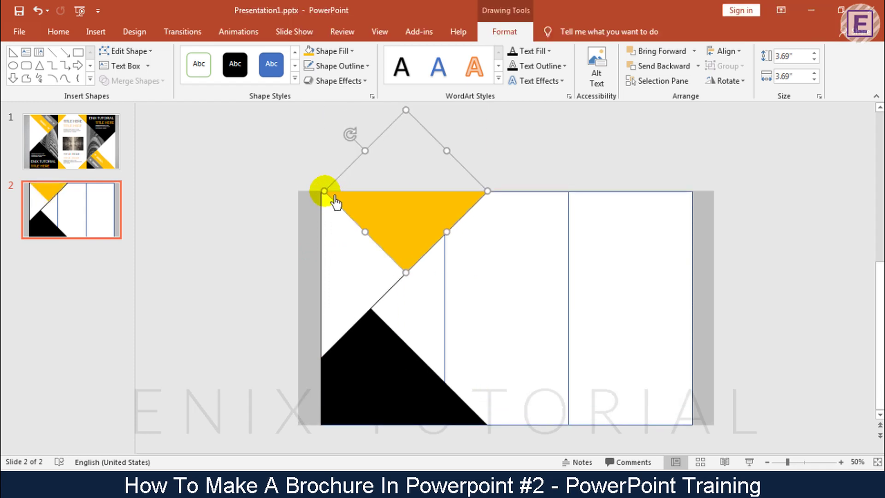
pyautogui.moveTo(335, 196); pyautogui.dragTo(339, 188)
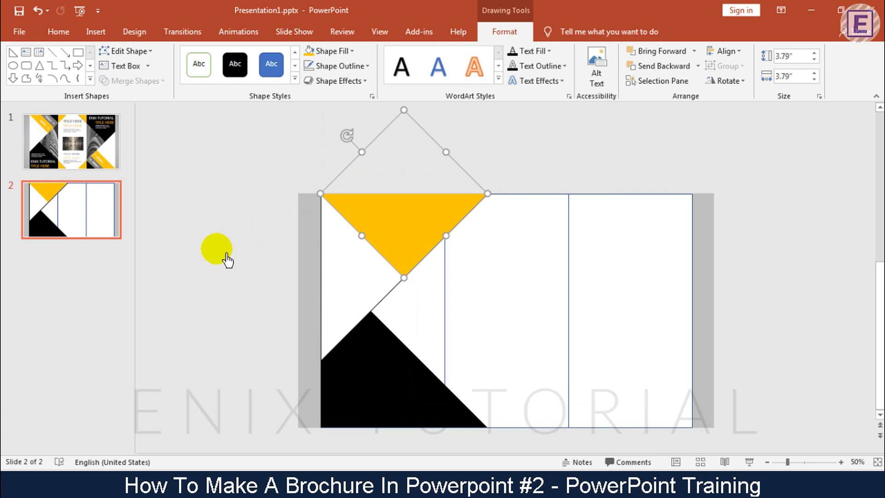
pyautogui.click(227, 260)
# Duplicate the orange triangle, shrink the copy to 2.81", and move it to the top edge
pyautogui.click(407, 193)
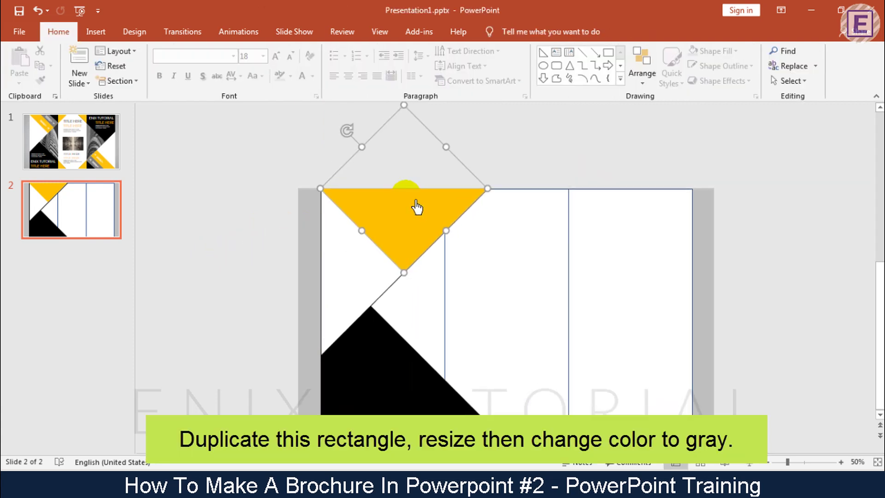
pyautogui.doubleClick(417, 207)
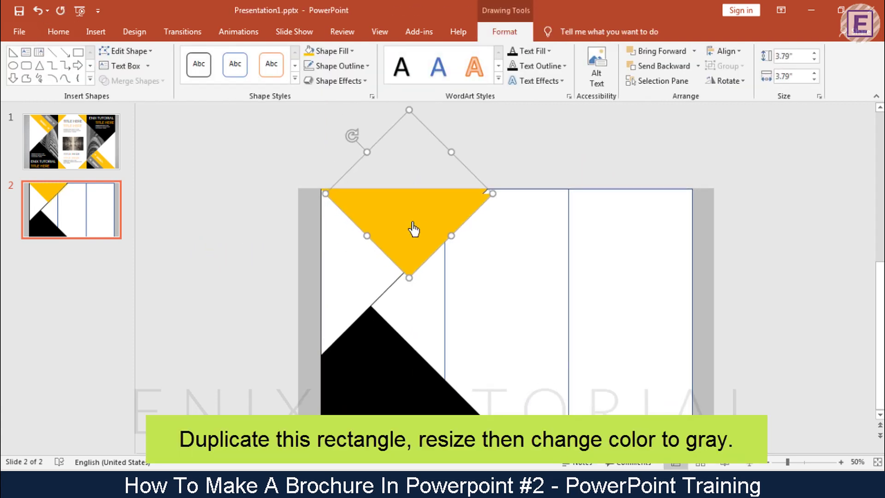
pyautogui.moveTo(417, 214); pyautogui.dragTo(519, 247)
pyautogui.click(767, 461)
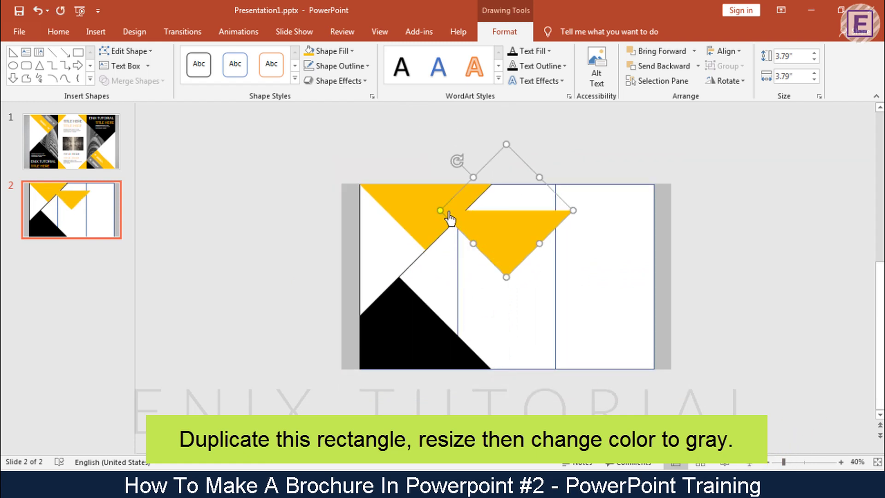
pyautogui.moveTo(449, 213); pyautogui.dragTo(475, 215)
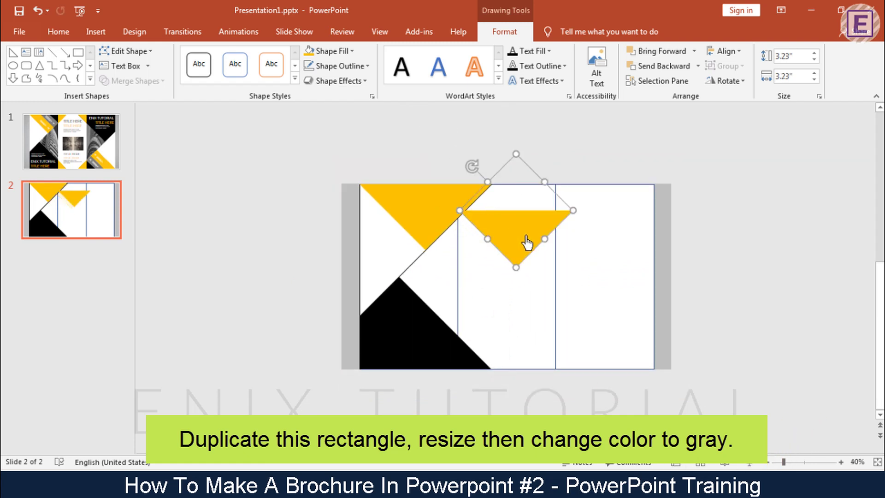
pyautogui.moveTo(526, 241); pyautogui.dragTo(454, 215)
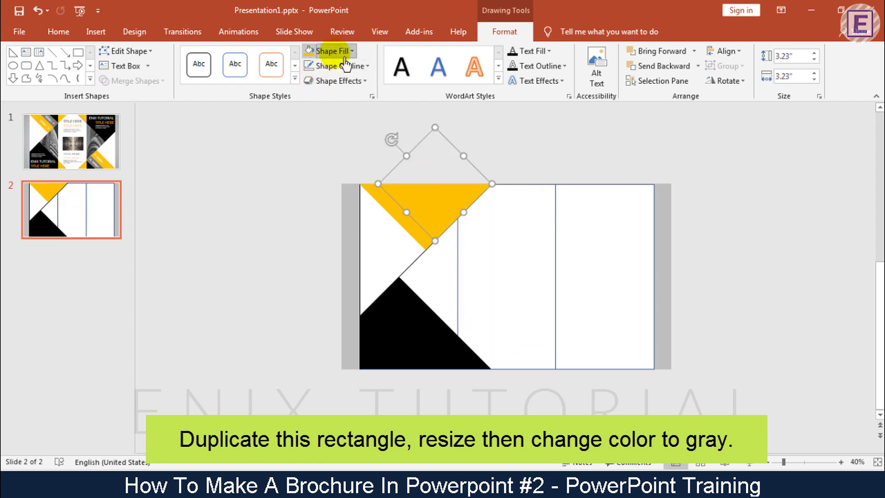
# Fill the smaller copy gray and nudge it into place, leaving an orange diagonal stripe
pyautogui.click(325, 51)
pyautogui.click(322, 123)
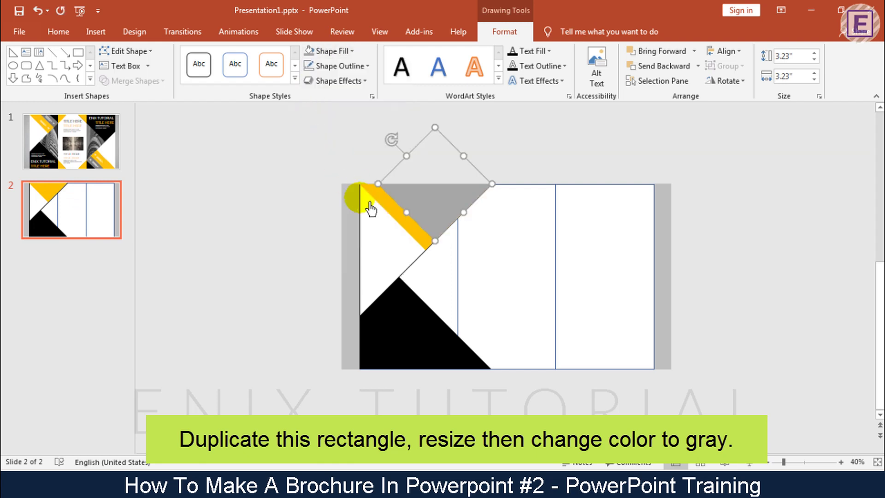
pyautogui.moveTo(394, 200); pyautogui.dragTo(402, 196)
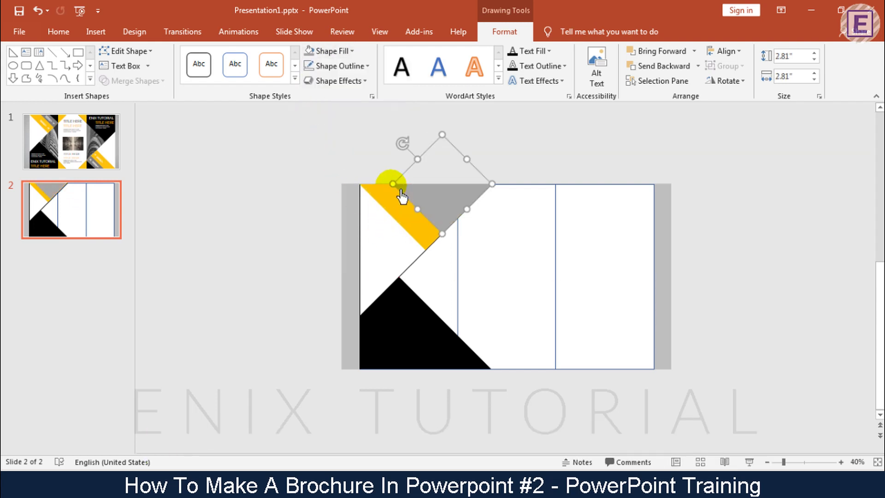
pyautogui.click(535, 160)
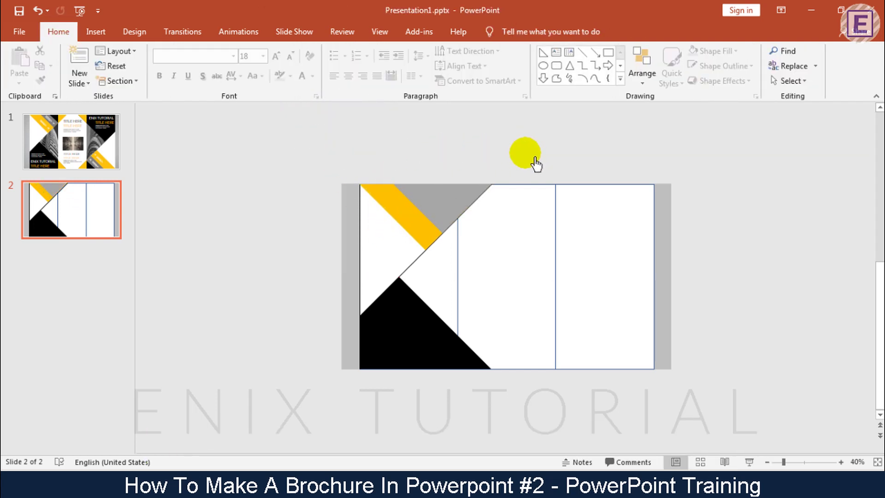
# Draw a new right triangle left of the slide and flip it vertically
pyautogui.click(95, 31)
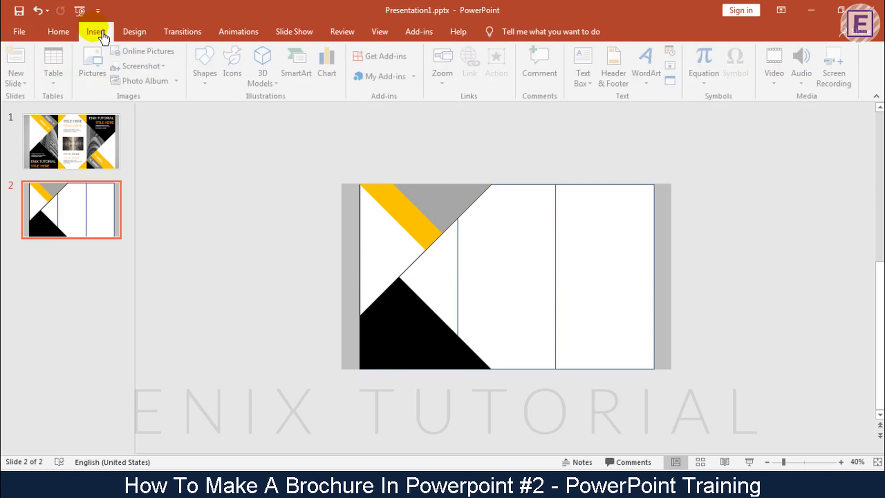
pyautogui.click(207, 69)
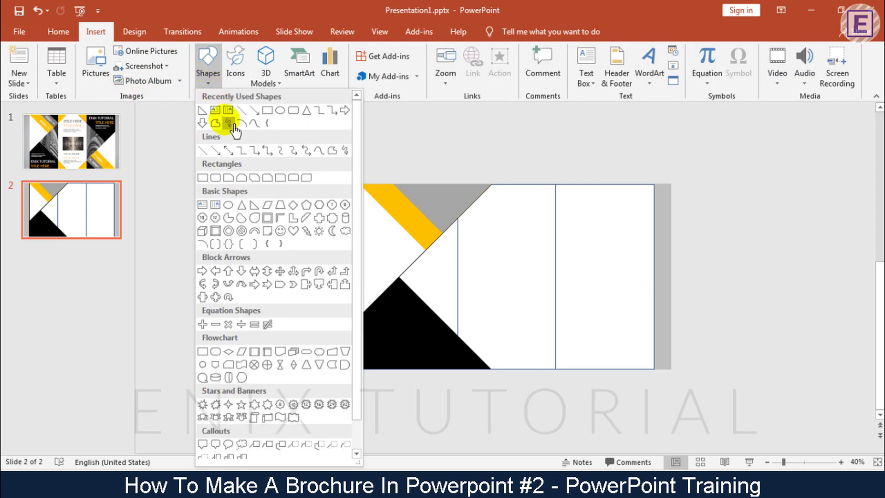
pyautogui.click(259, 208)
pyautogui.moveTo(209, 157)
pyautogui.mouseDown()
pyautogui.moveTo(257, 219)
pyautogui.moveTo(265, 213)
pyautogui.mouseUp()
pyautogui.click(733, 83)
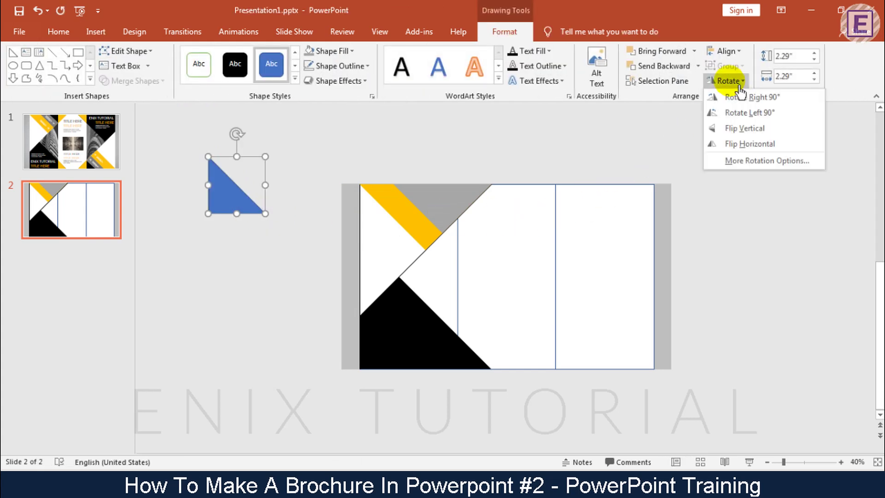
pyautogui.click(740, 128)
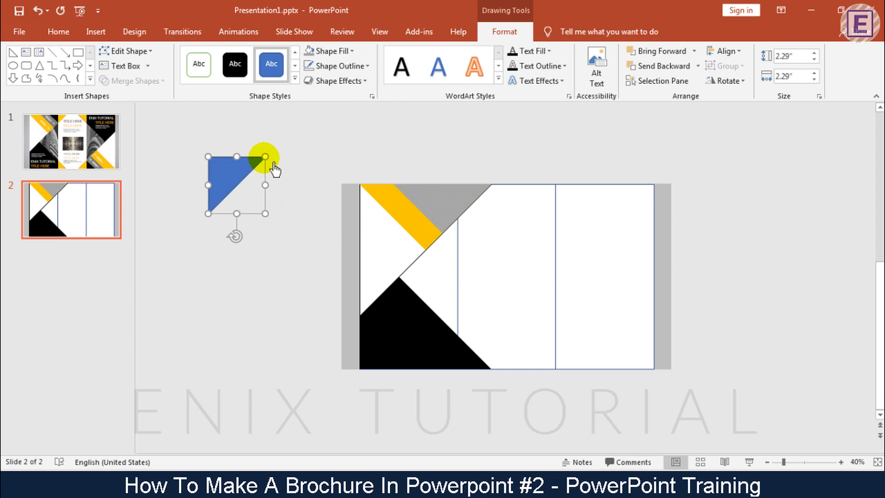
# Shrink the blue triangle to 1.38" and place it at the middle panel's top-left
pyautogui.moveTo(273, 163)
pyautogui.mouseDown()
pyautogui.moveTo(235, 191)
pyautogui.moveTo(469, 210)
pyautogui.mouseUp()
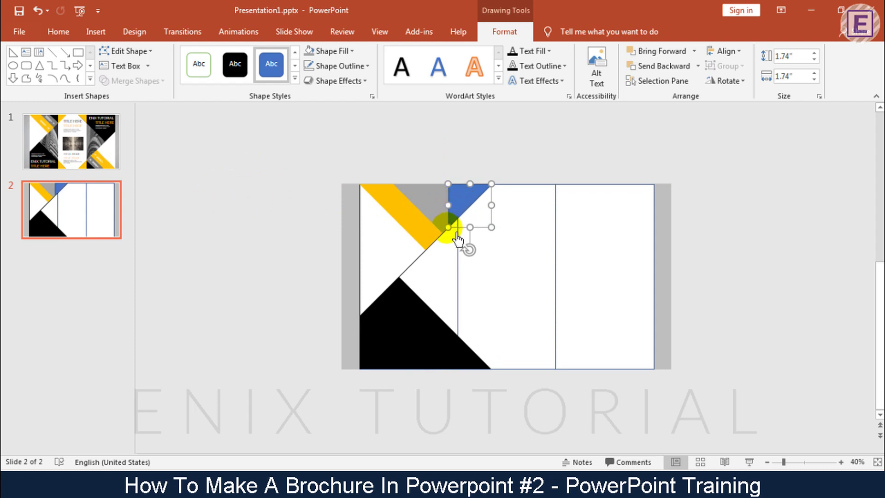
pyautogui.moveTo(458, 239); pyautogui.dragTo(461, 234)
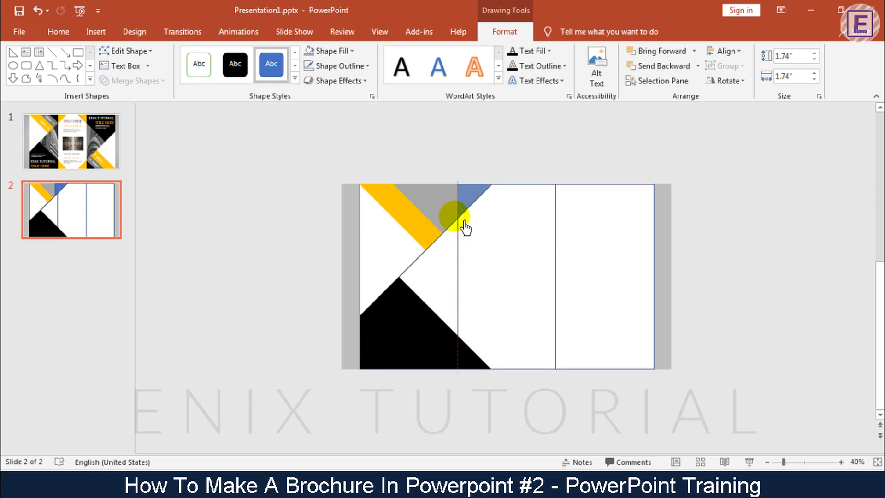
pyautogui.moveTo(465, 228); pyautogui.dragTo(467, 227)
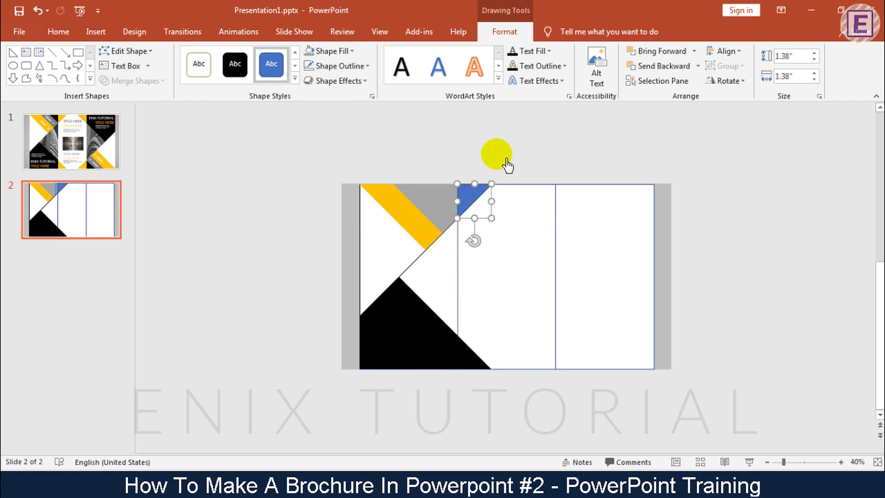
pyautogui.click(501, 154)
pyautogui.click(480, 198)
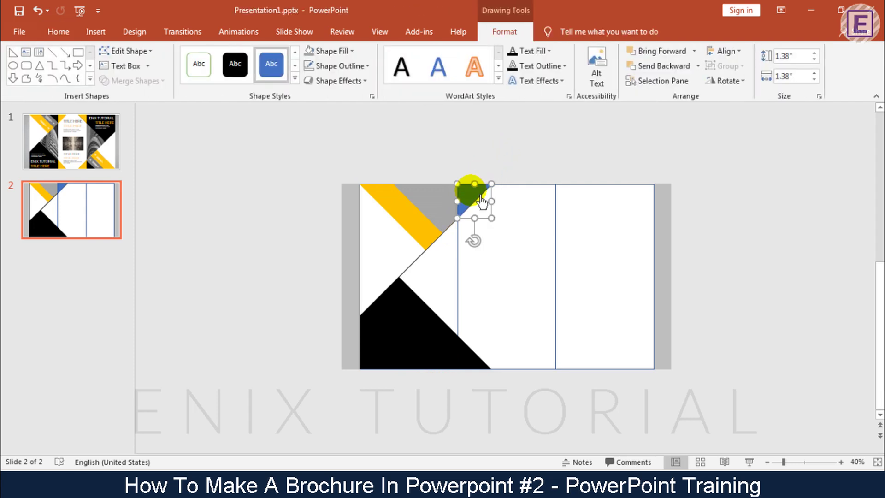
# Fill the middle panel's small top triangle yellow and remove its outline
pyautogui.click(332, 50)
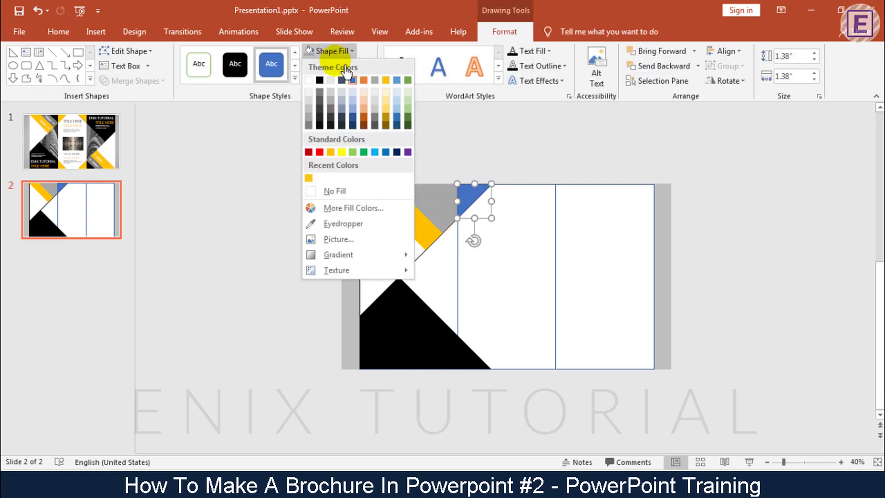
pyautogui.click(336, 152)
pyautogui.click(359, 66)
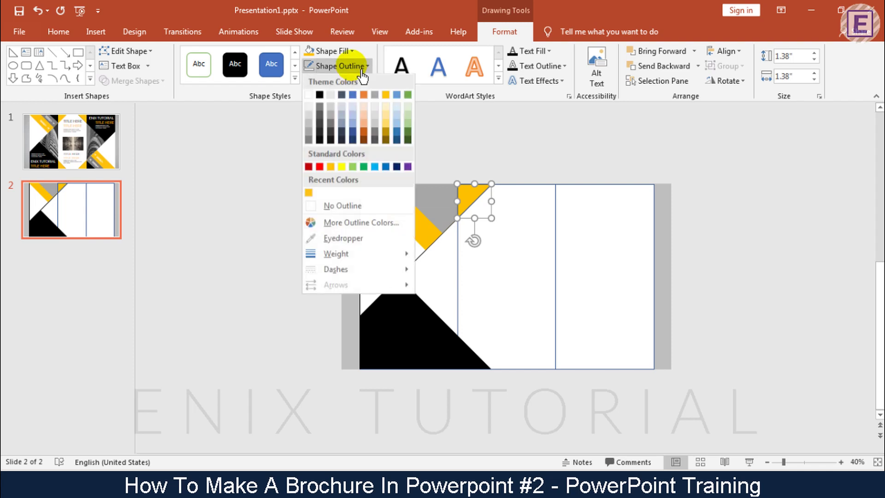
pyautogui.click(353, 205)
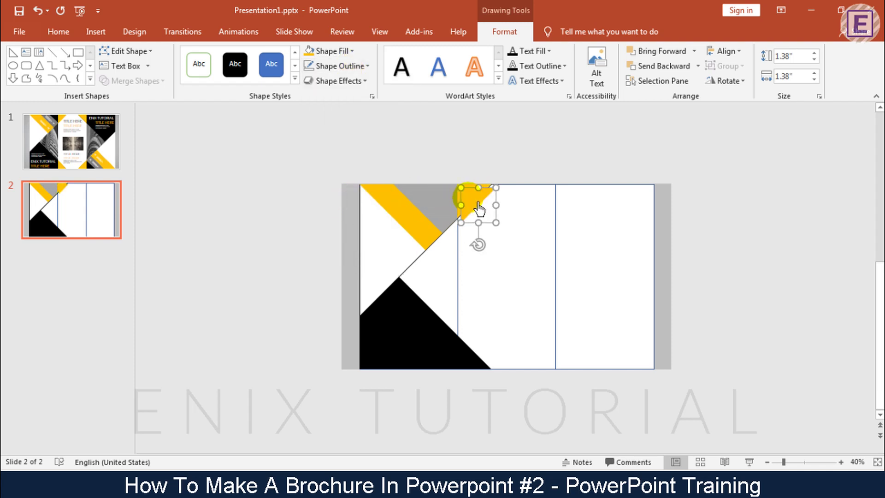
# Copy the triangle, flip it horizontally, fill it black, and set it at the top edge beside the gray band
pyautogui.moveTo(480, 208); pyautogui.dragTo(535, 186)
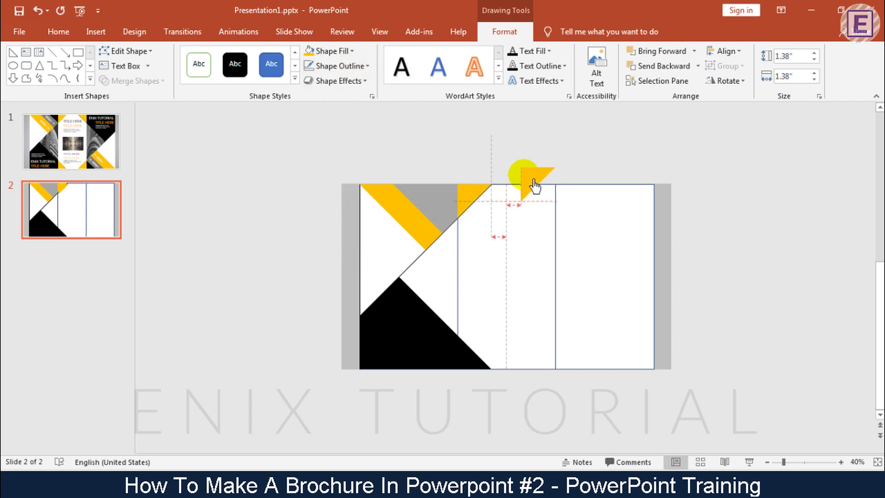
pyautogui.click(743, 87)
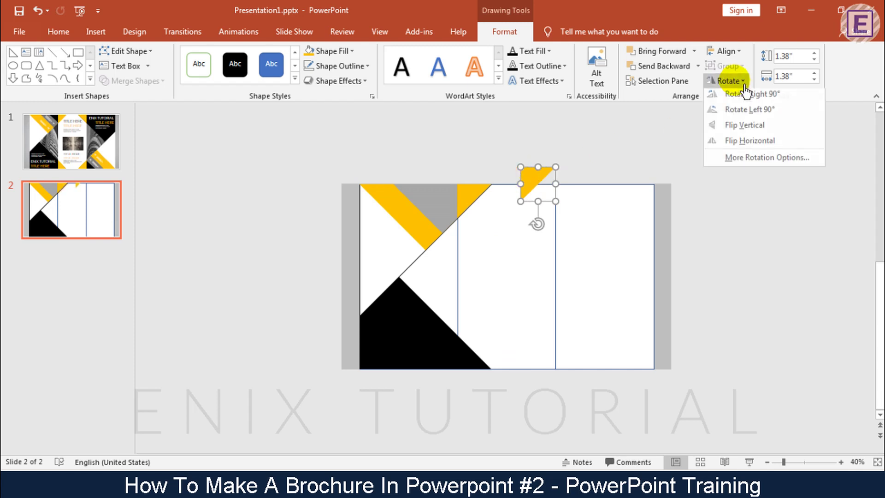
pyautogui.click(746, 145)
pyautogui.click(331, 51)
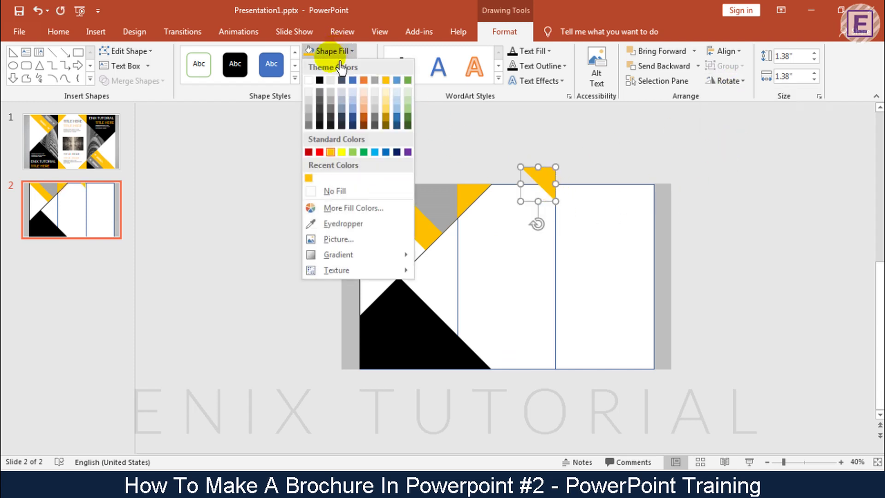
pyautogui.click(316, 79)
pyautogui.moveTo(557, 193); pyautogui.dragTo(455, 210)
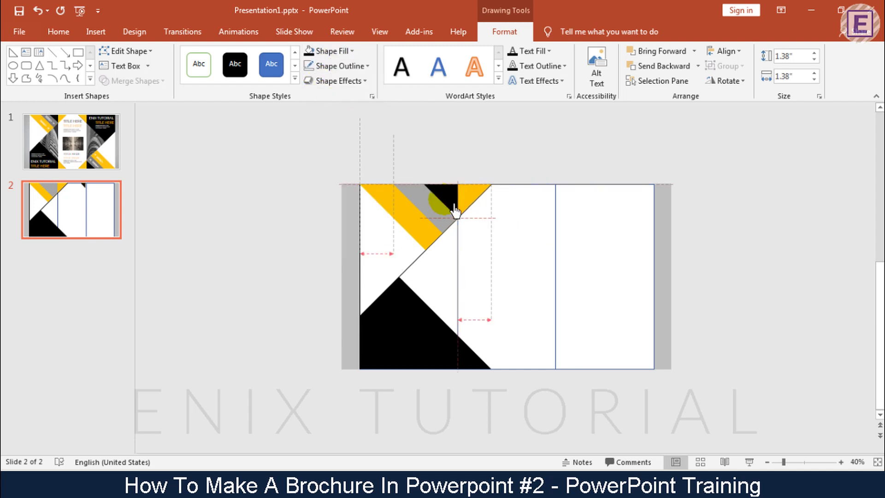
pyautogui.click(513, 171)
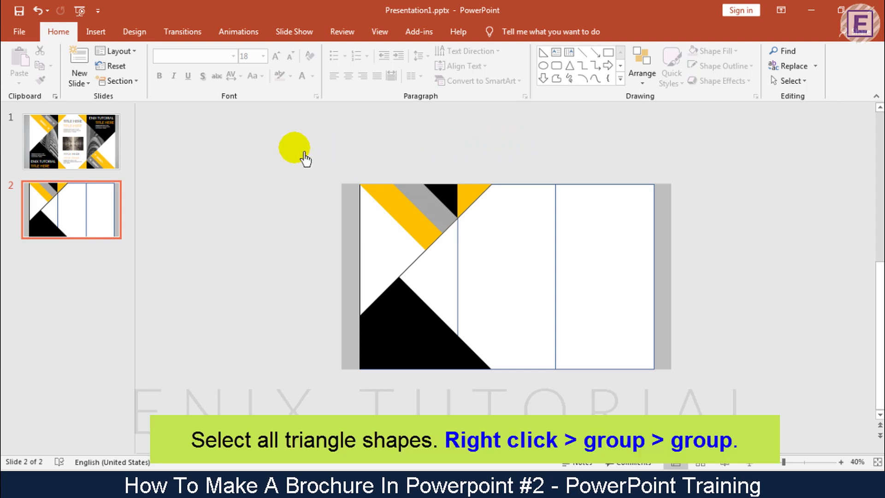
# Select the left and middle panel triangles, including the top yellow one, and group them
pyautogui.moveTo(303, 134); pyautogui.dragTo(532, 415)
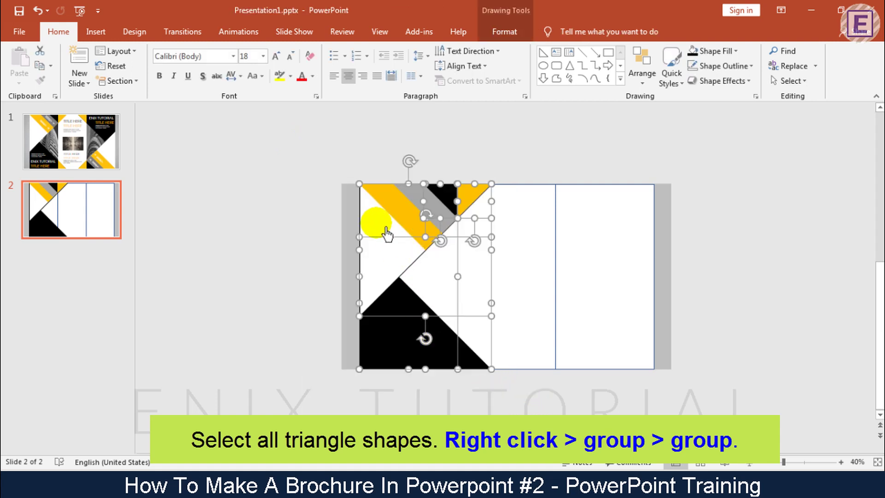
pyautogui.click(387, 234)
pyautogui.keyDown('shift'); pyautogui.click(410, 212); pyautogui.keyUp('shift')
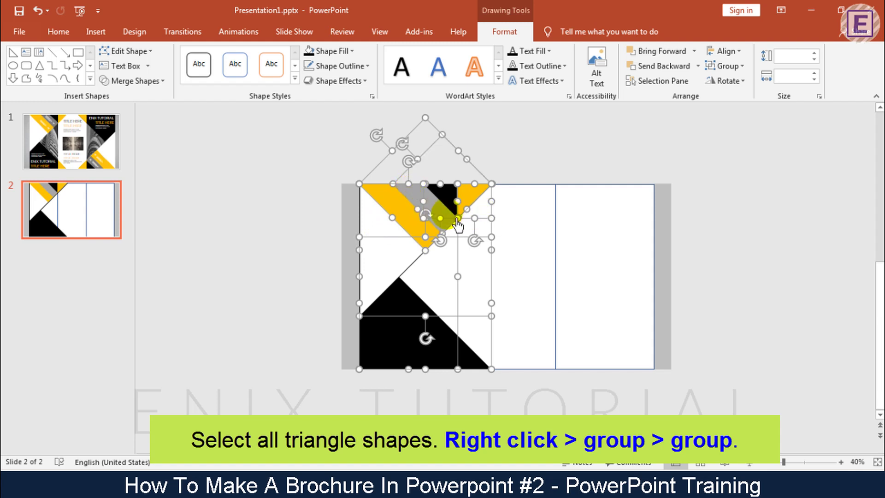
pyautogui.rightClick(404, 214)
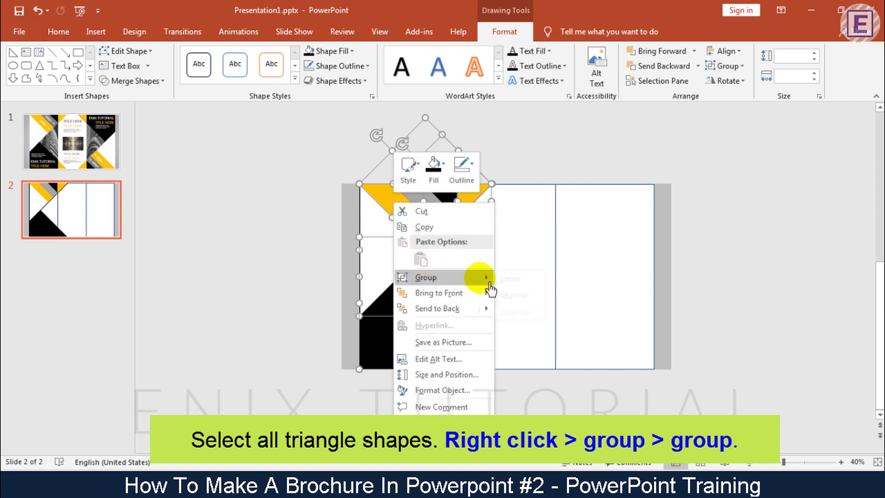
pyautogui.click(507, 279)
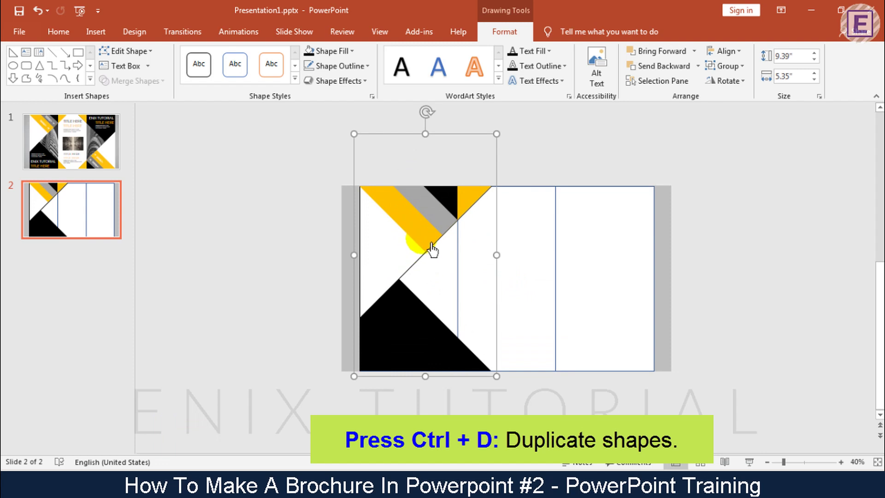
# Duplicate the triangle group, flip it vertically and horizontally, and fit it into the right panel
pyautogui.hotkey('ctrl', 'd')
pyautogui.moveTo(432, 250); pyautogui.dragTo(603, 229)
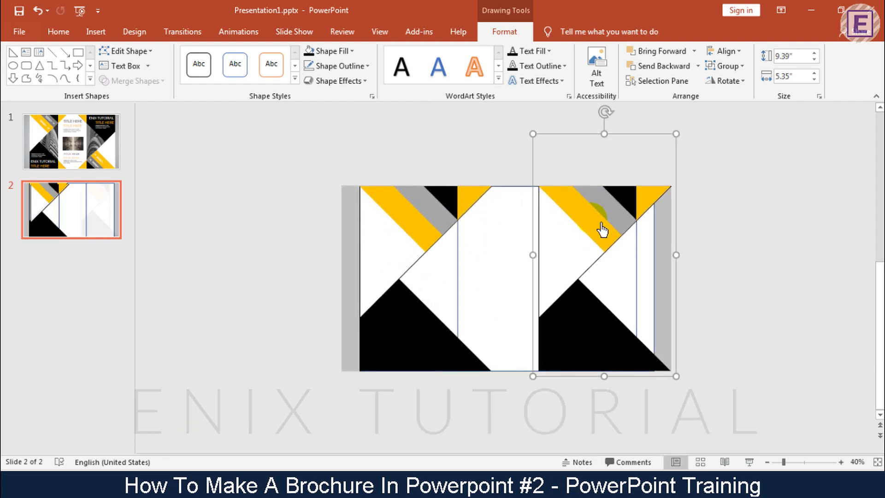
pyautogui.click(741, 85)
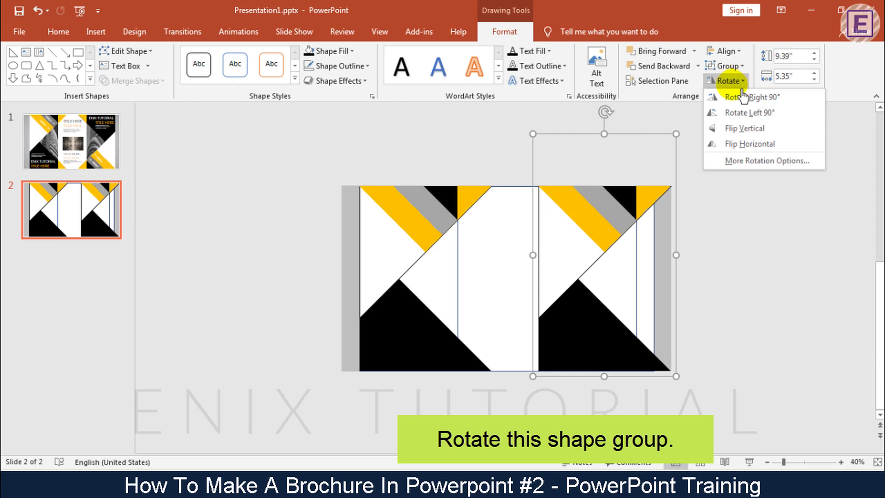
pyautogui.click(744, 128)
pyautogui.click(728, 81)
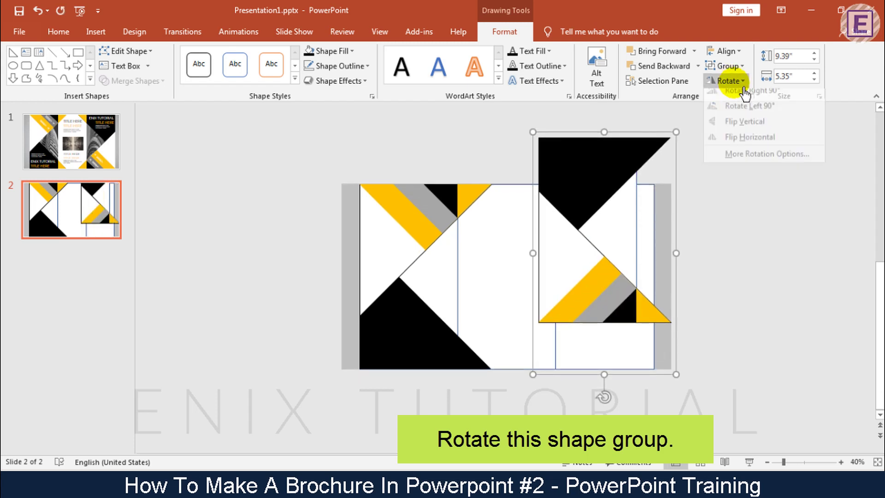
pyautogui.click(738, 142)
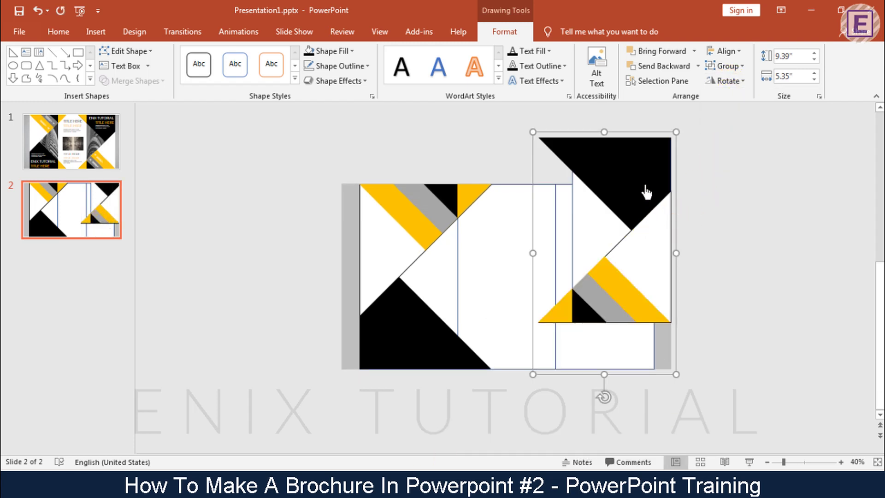
pyautogui.moveTo(645, 192); pyautogui.dragTo(625, 233)
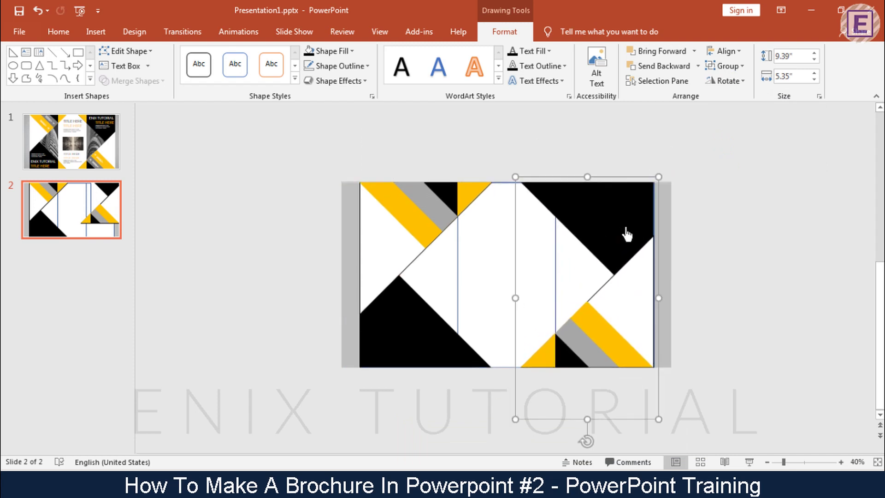
pyautogui.click(761, 253)
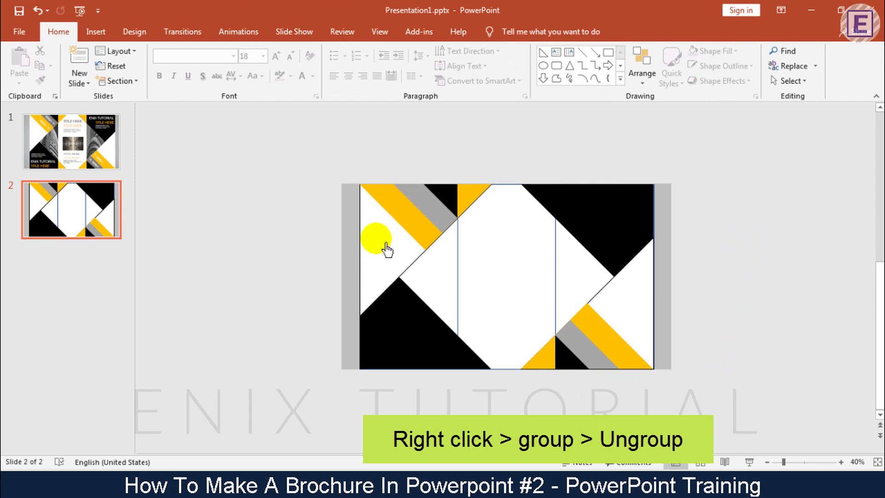
# Ungroup both the left and the right triangle groups into separate shapes
pyautogui.rightClick(385, 249)
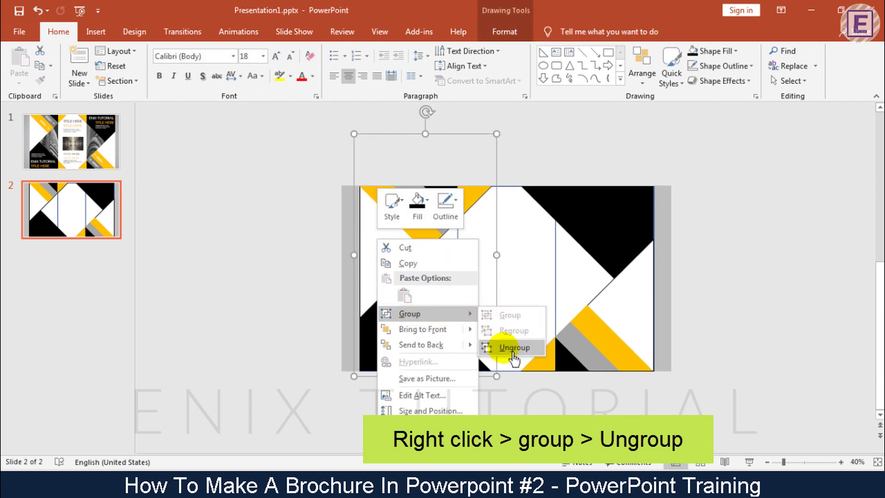
pyautogui.click(507, 348)
pyautogui.rightClick(580, 271)
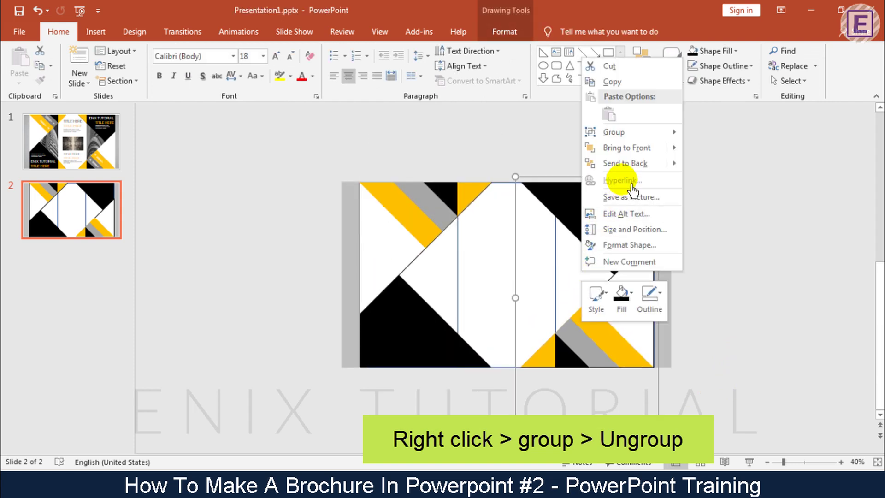
pyautogui.moveTo(613, 132)
pyautogui.click(719, 167)
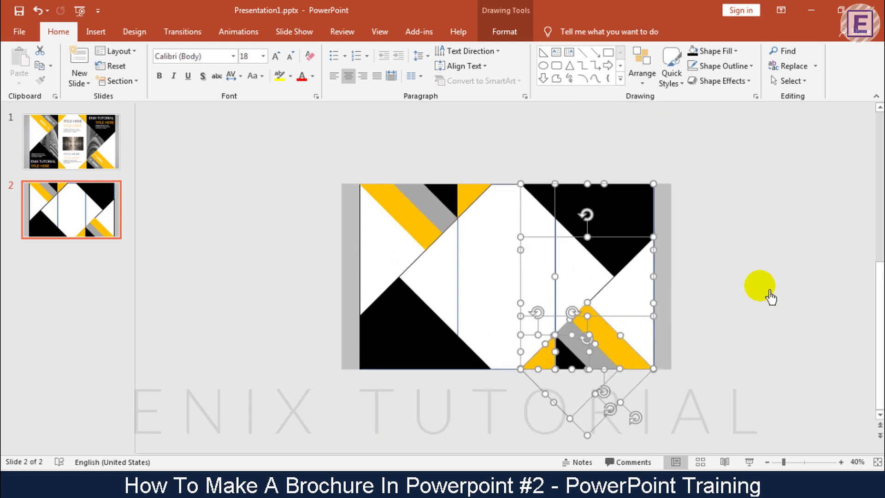
pyautogui.click(768, 297)
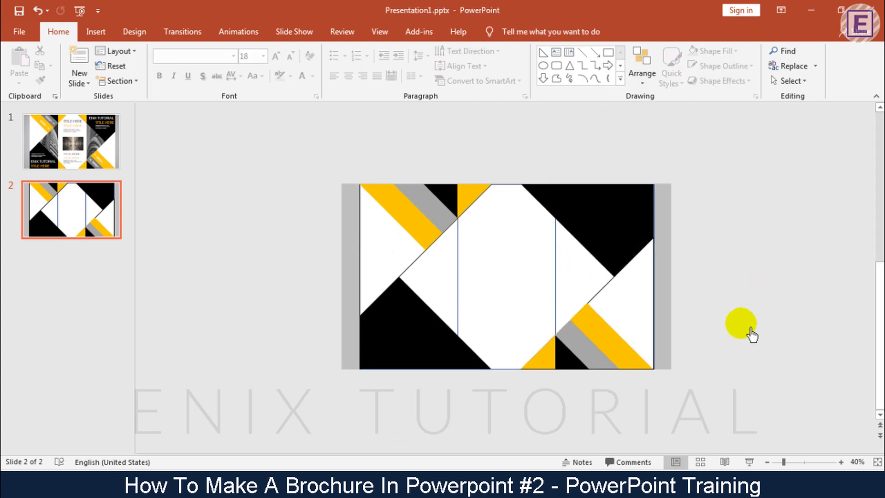
pyautogui.moveTo(749, 379)
pyautogui.mouseDown()
pyautogui.moveTo(263, 155)
pyautogui.moveTo(297, 195)
pyautogui.mouseUp()
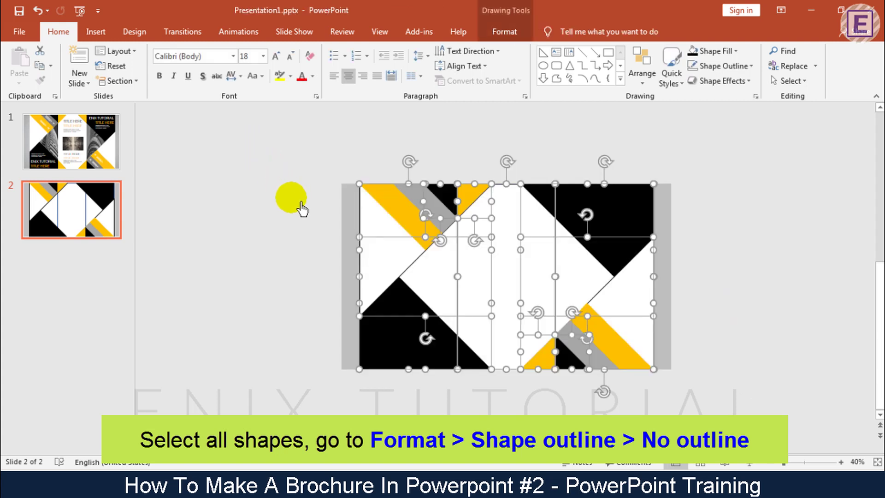
# Select every shape on slide 2 with Ctrl+A and set Shape Outline to No Outline
pyautogui.click(301, 208)
pyautogui.hotkey('ctrl', 'a')
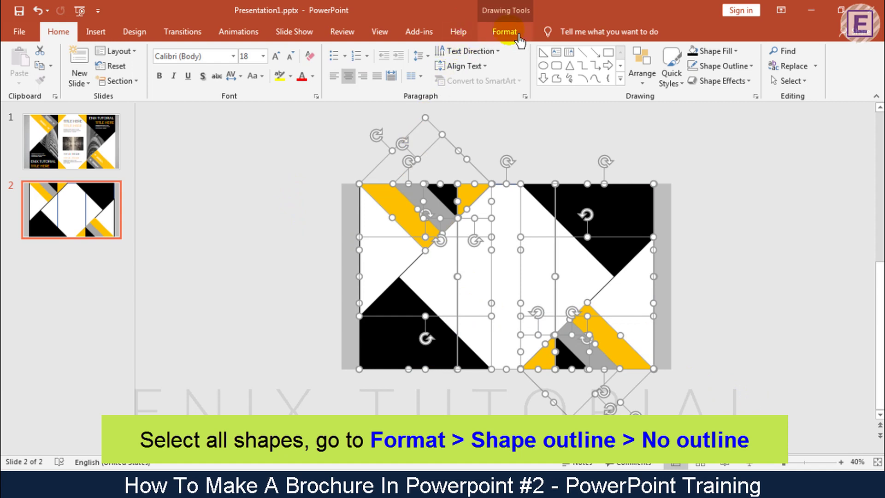
pyautogui.click(505, 31)
pyautogui.click(368, 67)
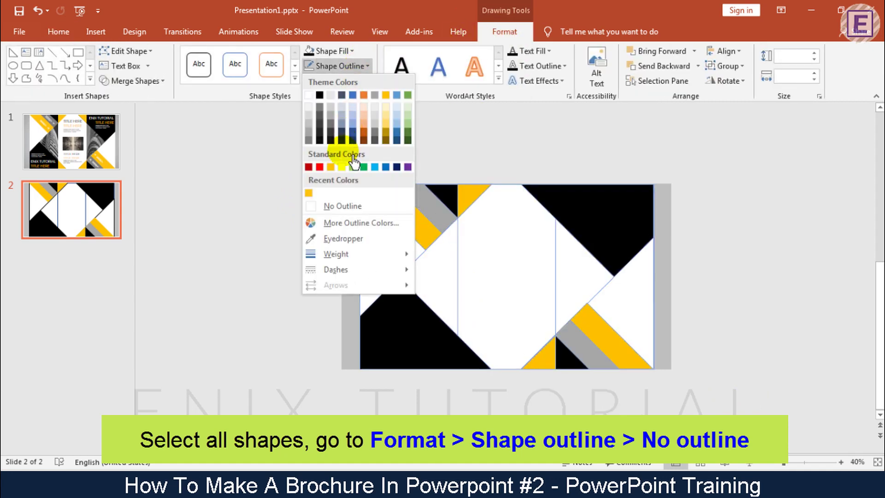
pyautogui.click(332, 206)
pyautogui.click(267, 215)
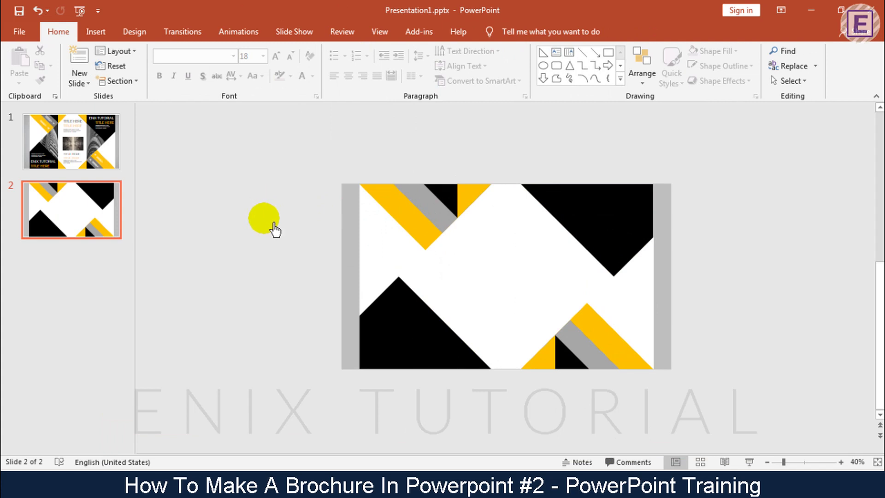
# Fill the left panel shape with the second architecture photo from the Desktop example folder
pyautogui.rightClick(448, 278)
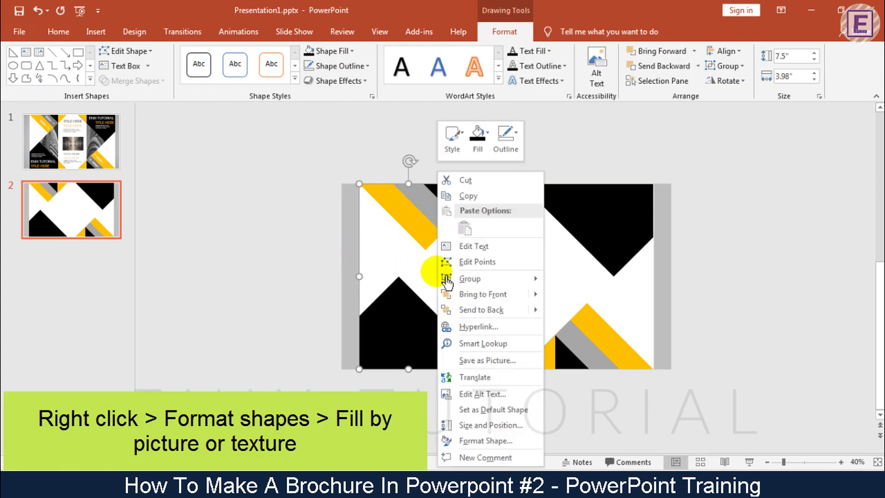
pyautogui.click(487, 442)
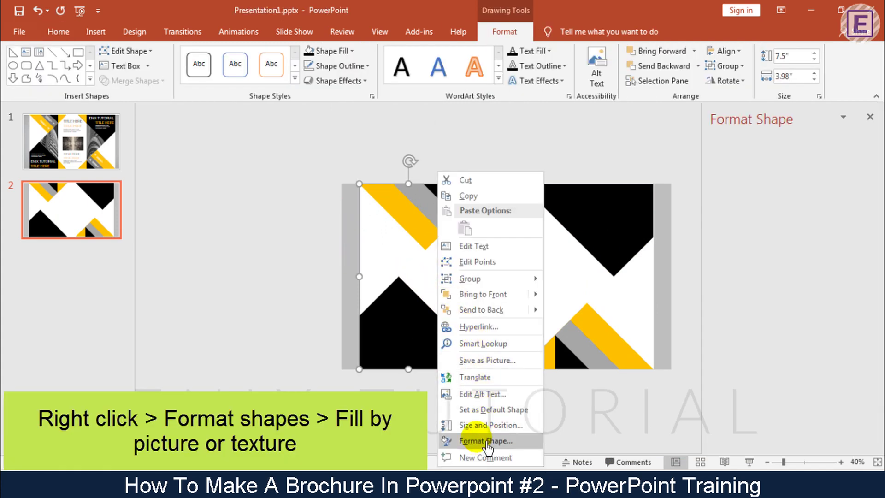
pyautogui.click(757, 252)
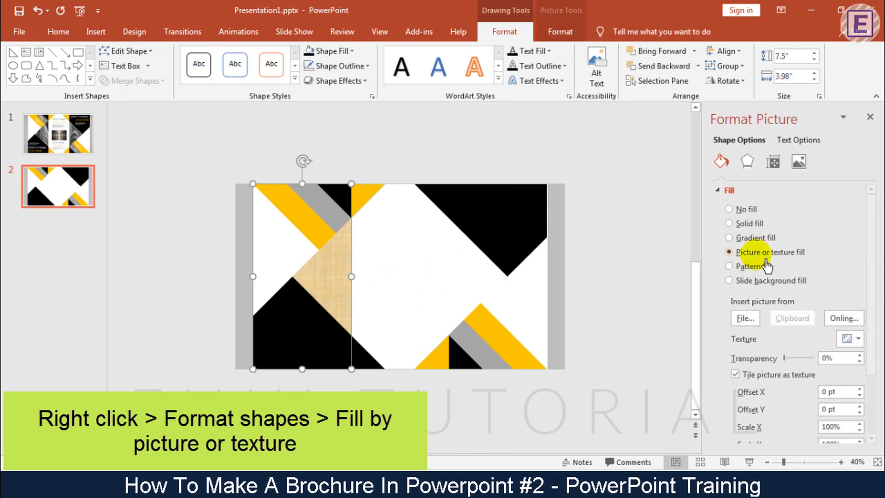
pyautogui.click(755, 323)
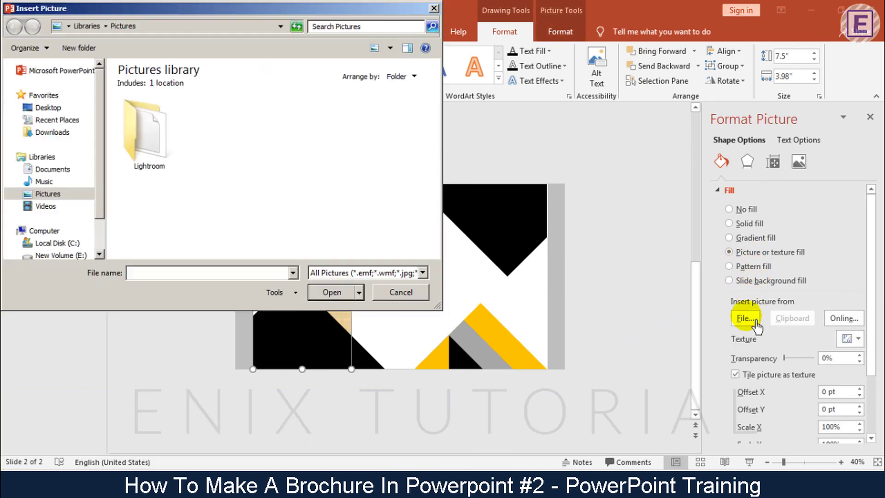
pyautogui.click(46, 108)
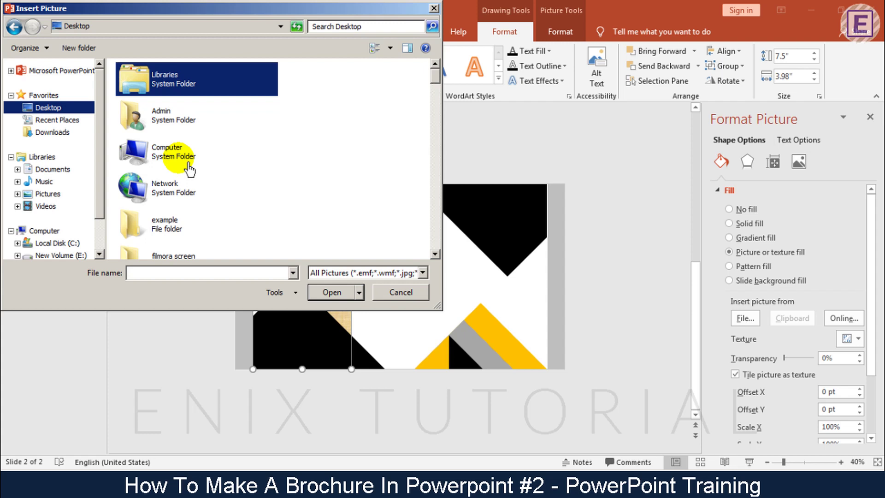
pyautogui.doubleClick(197, 230)
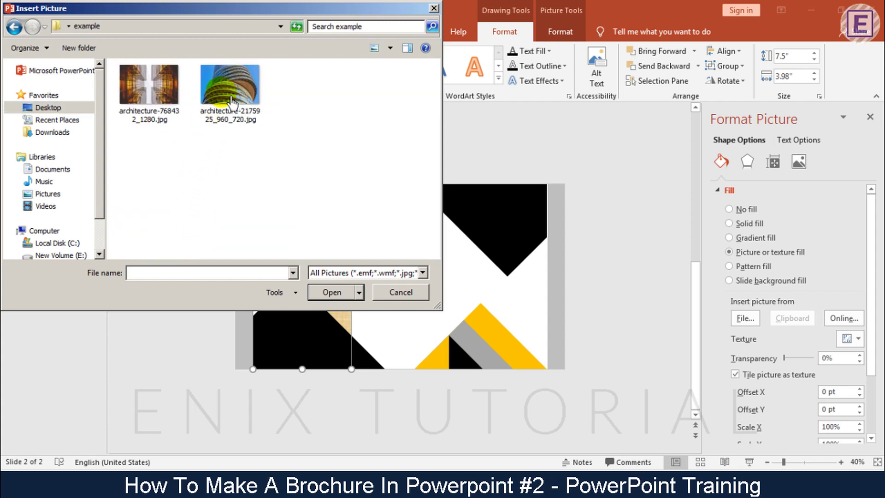
pyautogui.doubleClick(229, 85)
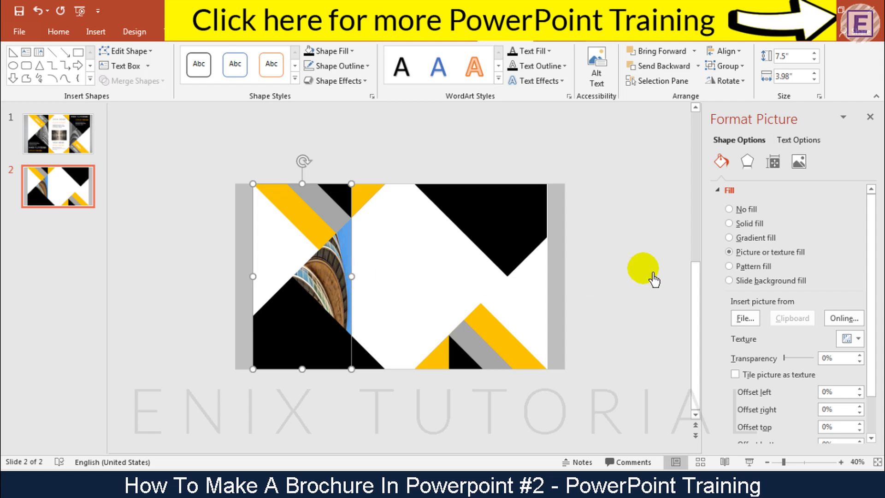
pyautogui.moveTo(880, 327)
pyautogui.mouseDown()
pyautogui.moveTo(880, 378)
pyautogui.moveTo(869, 286)
pyautogui.mouseUp()
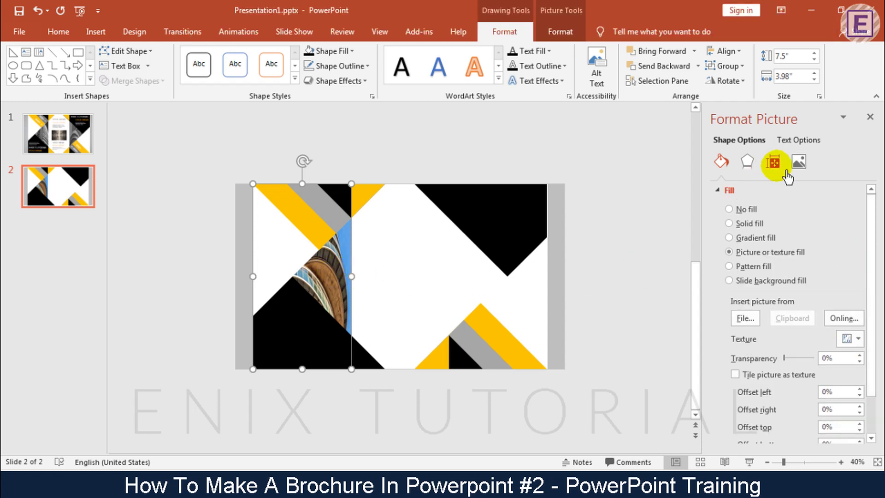
# Set the photo's width inside its crop to 5.9 inches
pyautogui.click(799, 161)
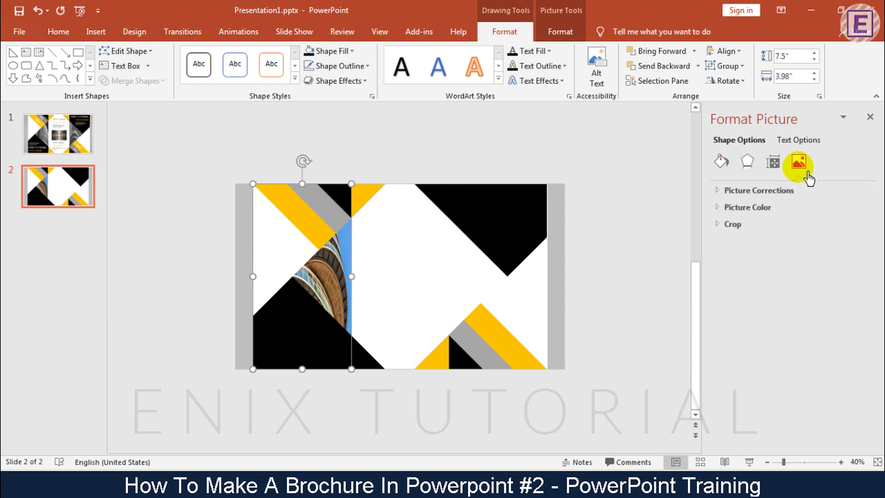
pyautogui.click(726, 211)
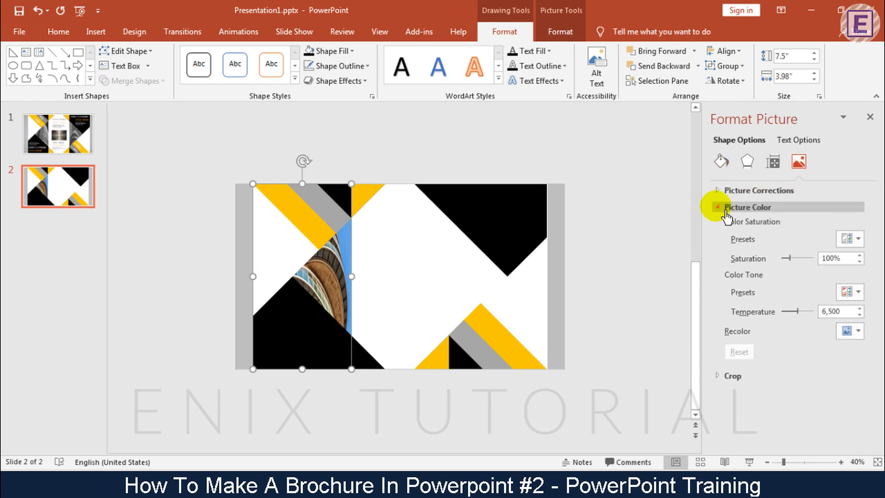
pyautogui.click(726, 191)
pyautogui.scroll(-2, 733, 214)
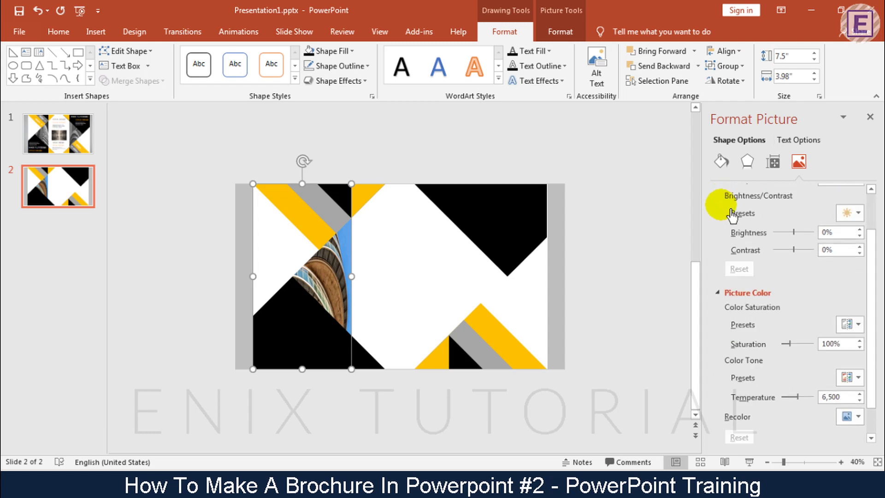
pyautogui.scroll(-1, 726, 230)
pyautogui.click(723, 264)
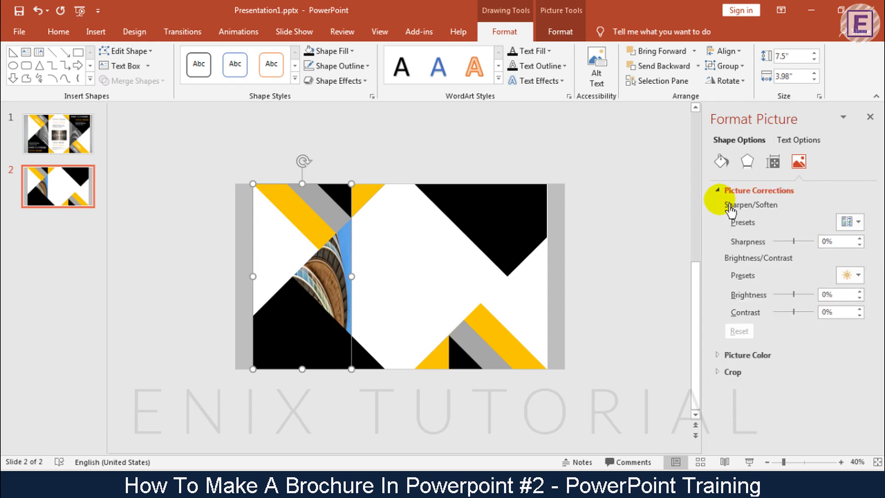
pyautogui.click(733, 190)
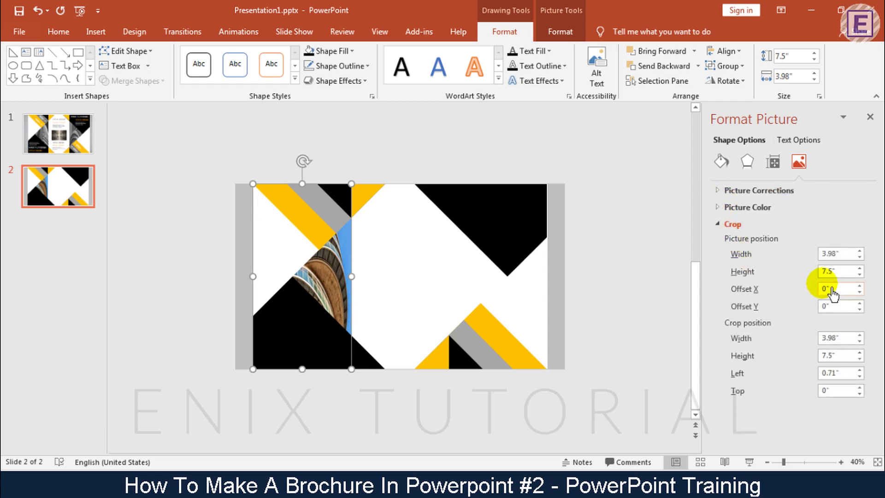
pyautogui.click(859, 251)
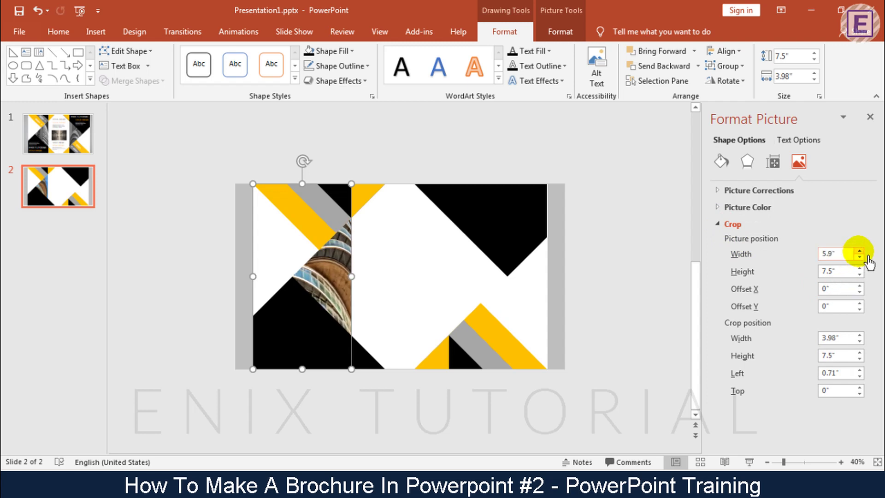
pyautogui.click(870, 117)
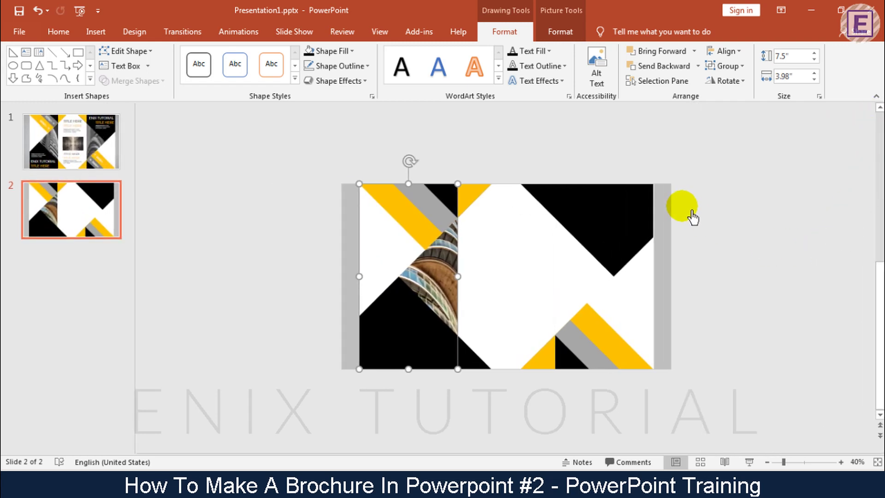
# Recolor the left panel's building photo to Grayscale
pyautogui.click(558, 31)
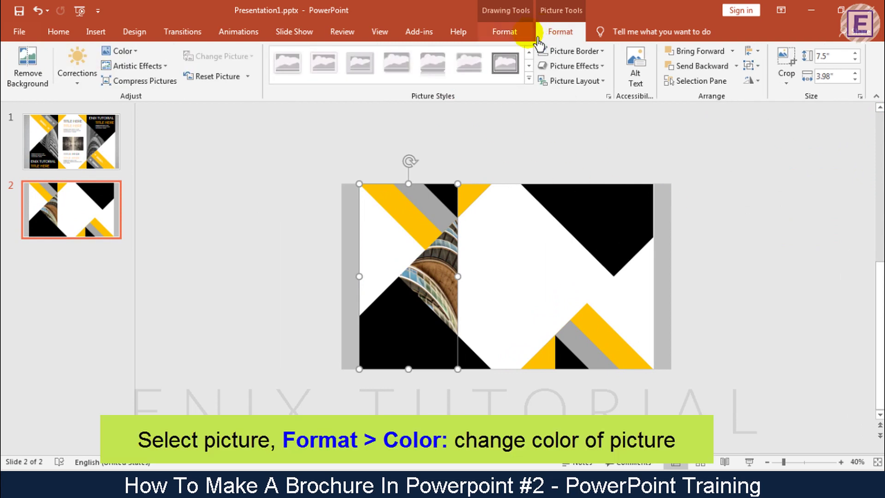
pyautogui.click(91, 83)
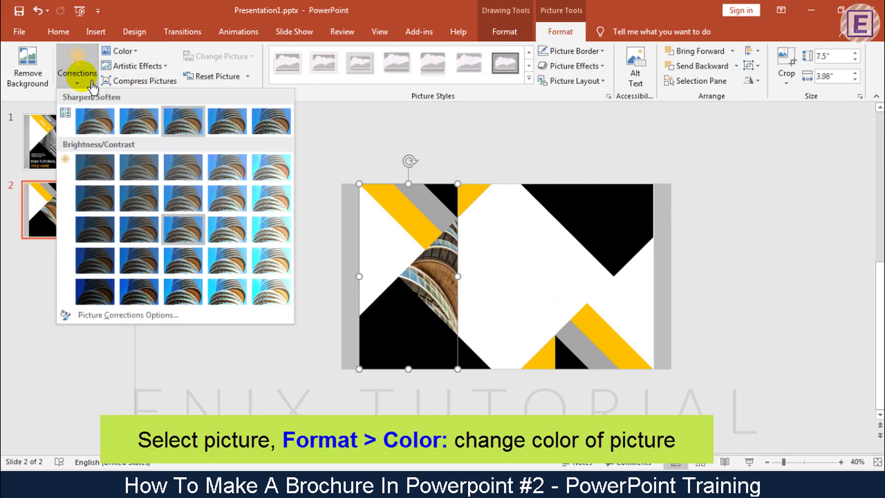
pyautogui.click(131, 51)
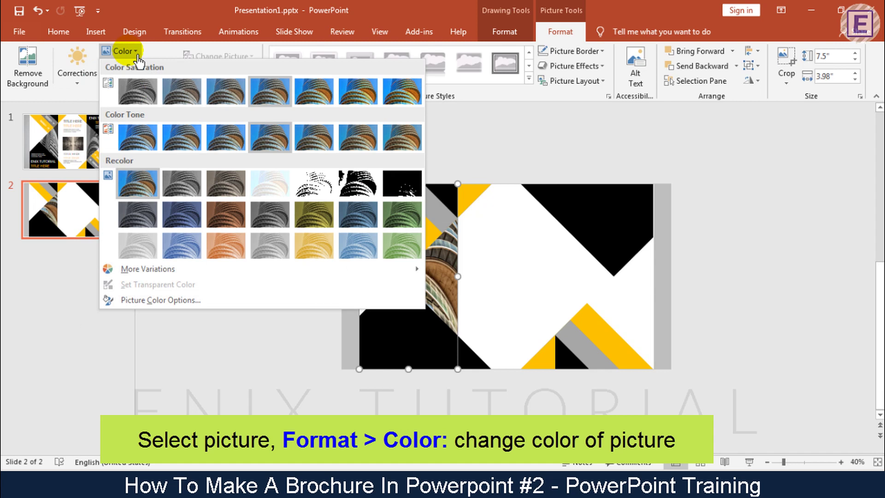
pyautogui.click(186, 184)
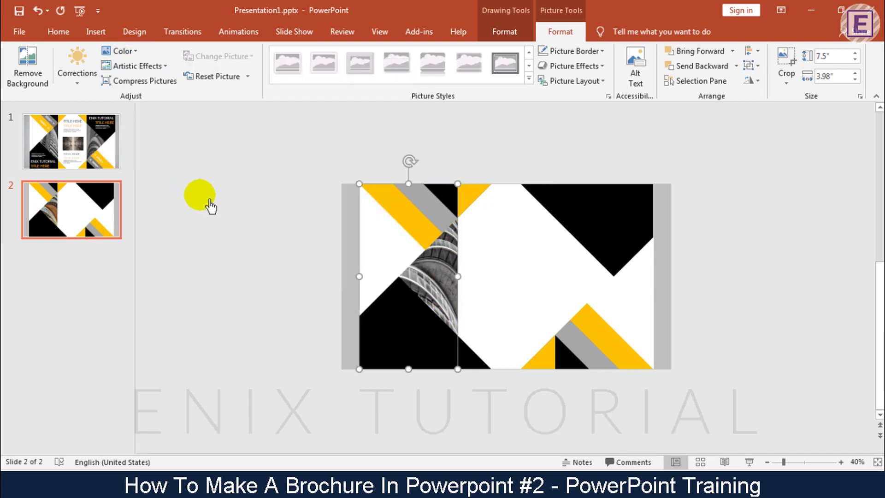
pyautogui.click(263, 242)
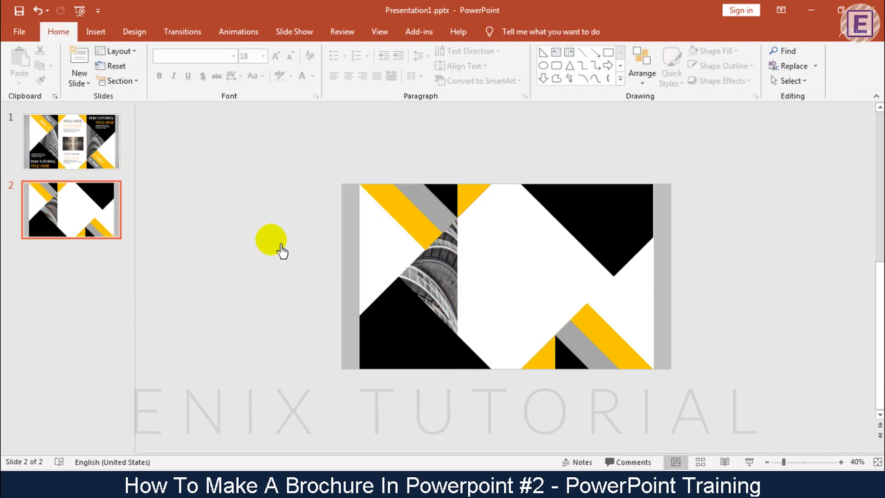
pyautogui.click(580, 285)
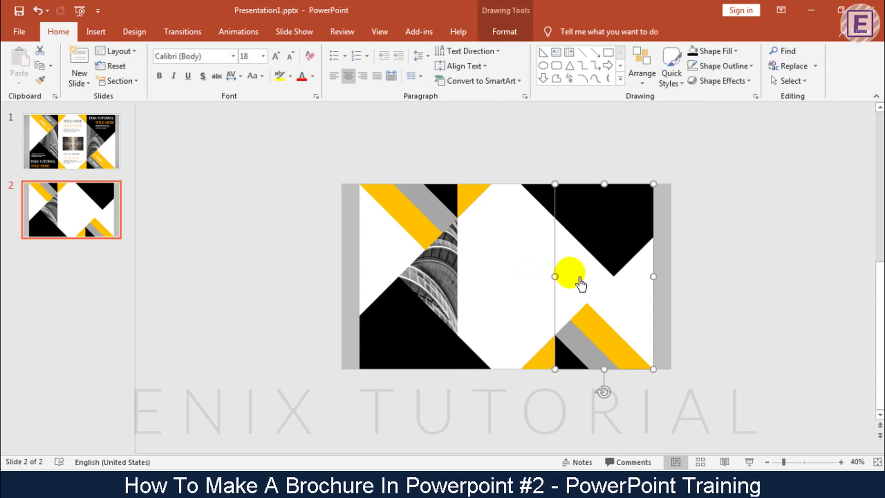
# Fill the right panel shape with an architecture photo and recolor it Grayscale
pyautogui.rightClick(580, 285)
pyautogui.click(602, 443)
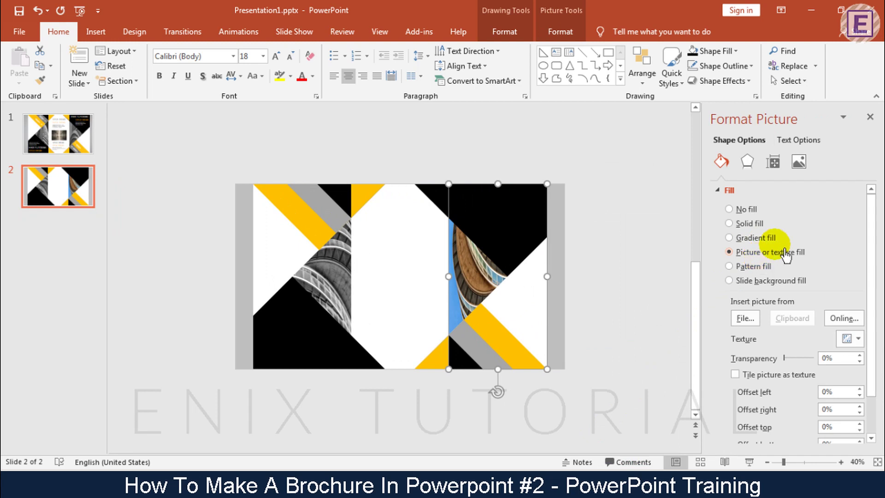
pyautogui.click(870, 117)
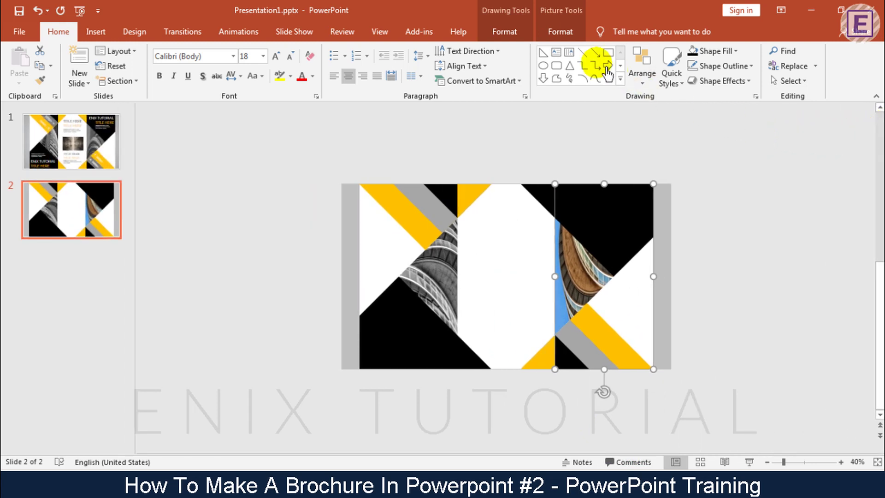
pyautogui.click(559, 31)
pyautogui.click(120, 50)
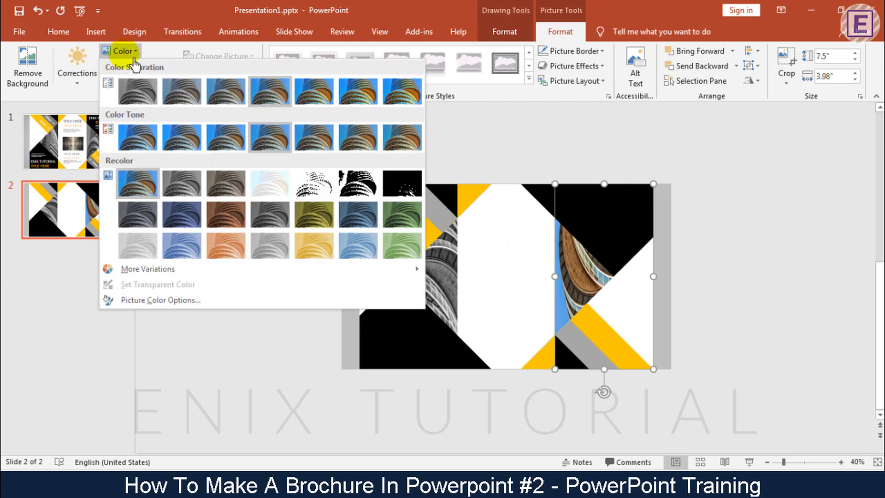
pyautogui.click(228, 194)
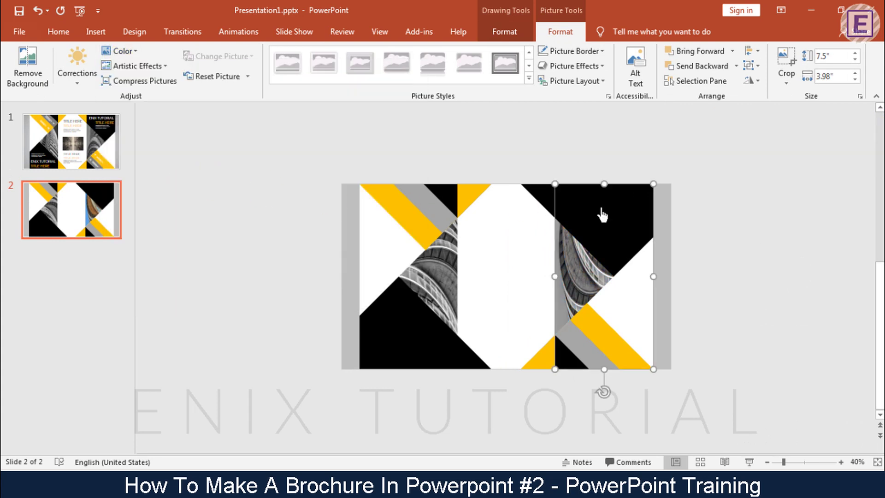
# Duplicate the small yellow triangle atop the middle panel and move the copy into the panel
pyautogui.click(745, 250)
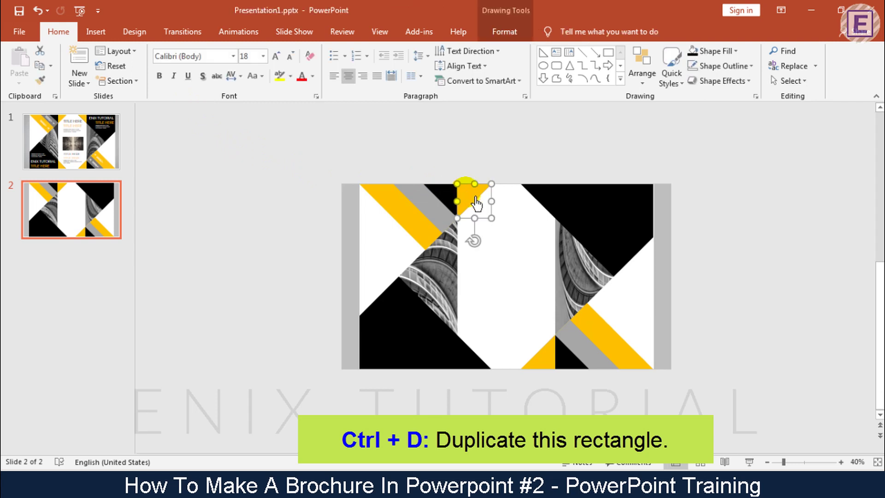
pyautogui.hotkey('ctrl', 'd')
pyautogui.moveTo(481, 211); pyautogui.dragTo(499, 282)
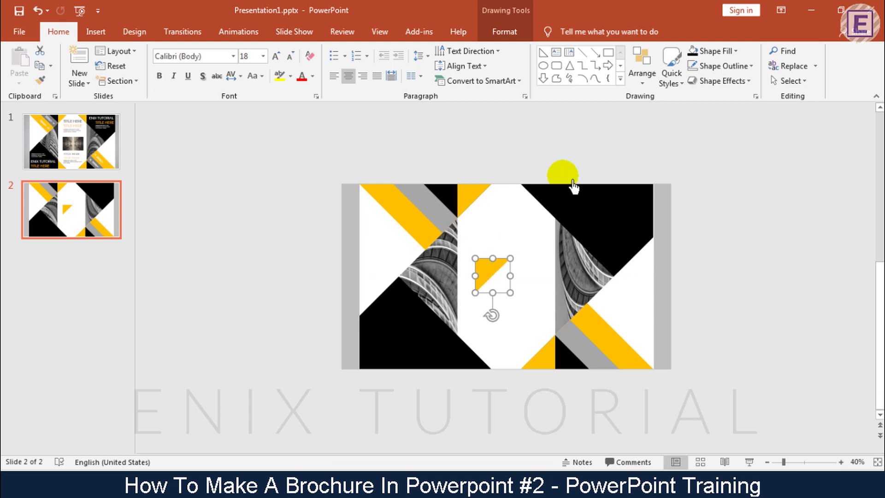
# Flip the copied yellow triangle vertically and place it at the middle panel's bottom edge
pyautogui.click(505, 32)
pyautogui.click(742, 82)
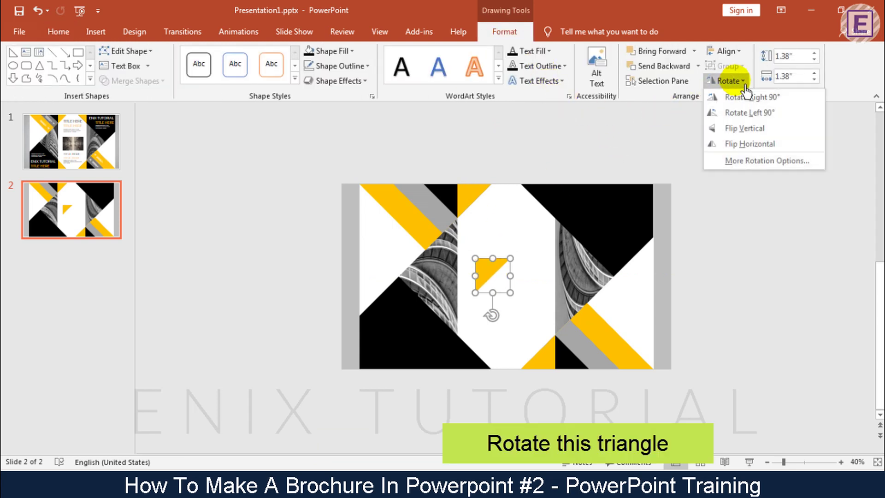
pyautogui.click(743, 129)
pyautogui.moveTo(484, 273); pyautogui.dragTo(475, 364)
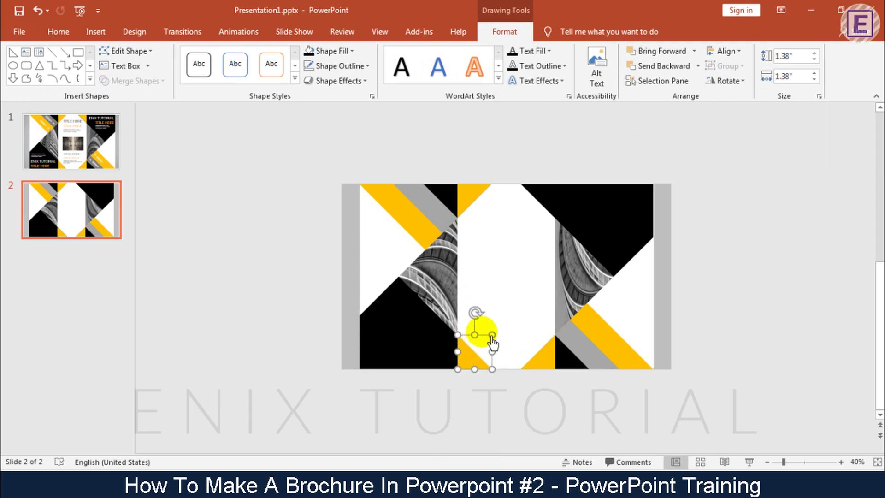
pyautogui.click(523, 261)
# Copy the top yellow triangle again, flip it horizontally, and fit it into the top-right corner
pyautogui.moveTo(476, 203); pyautogui.dragTo(514, 229)
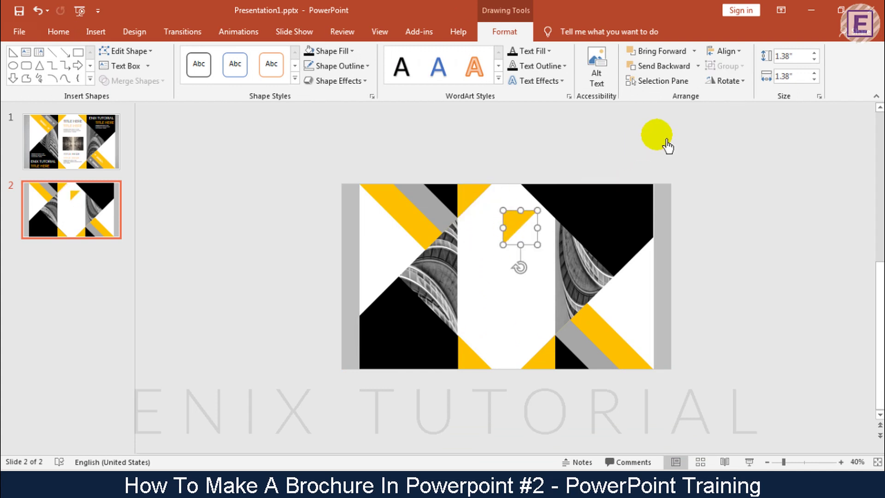
pyautogui.click(738, 82)
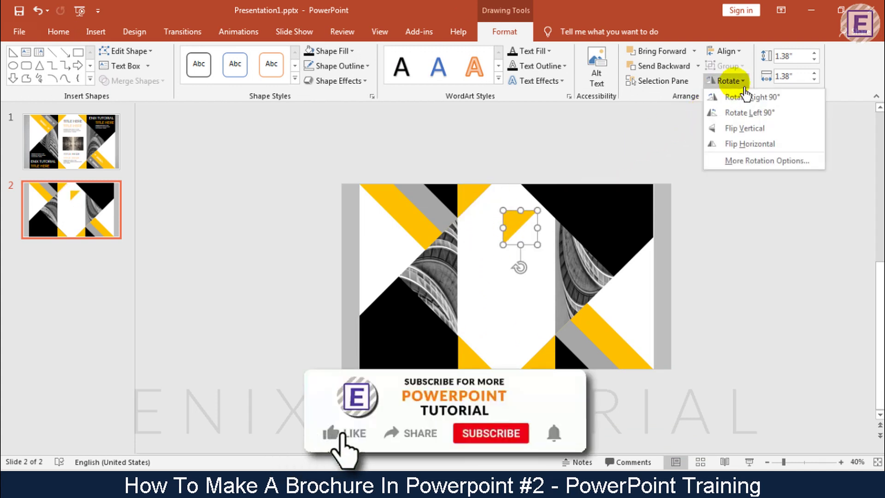
pyautogui.click(747, 144)
pyautogui.moveTo(538, 237); pyautogui.dragTo(552, 209)
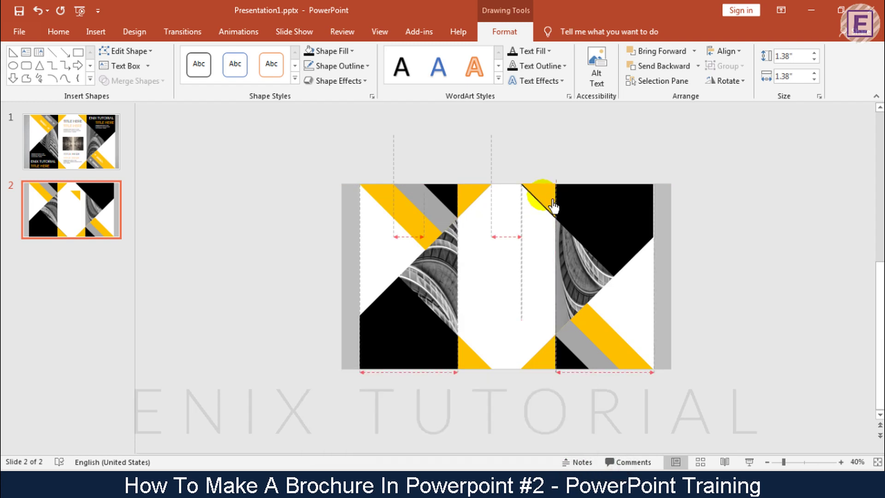
pyautogui.moveTo(553, 206); pyautogui.dragTo(554, 208)
pyautogui.click(734, 264)
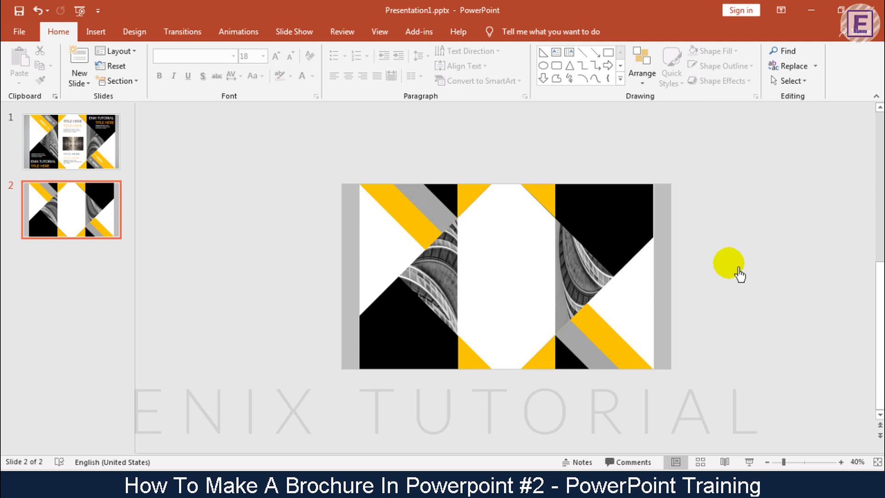
# Insert architecture-768432_1280.jpg and size it to 1.86 by 2.79 inches in the centre panel
pyautogui.click(96, 31)
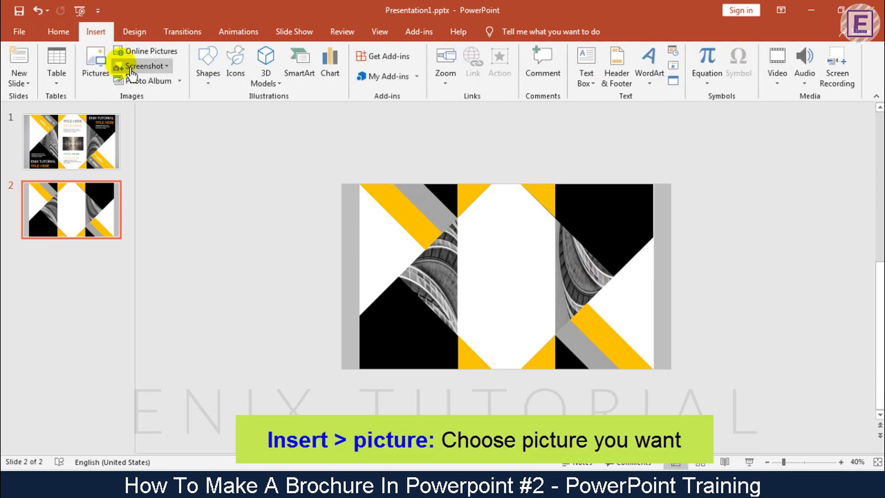
pyautogui.click(96, 59)
pyautogui.click(174, 105)
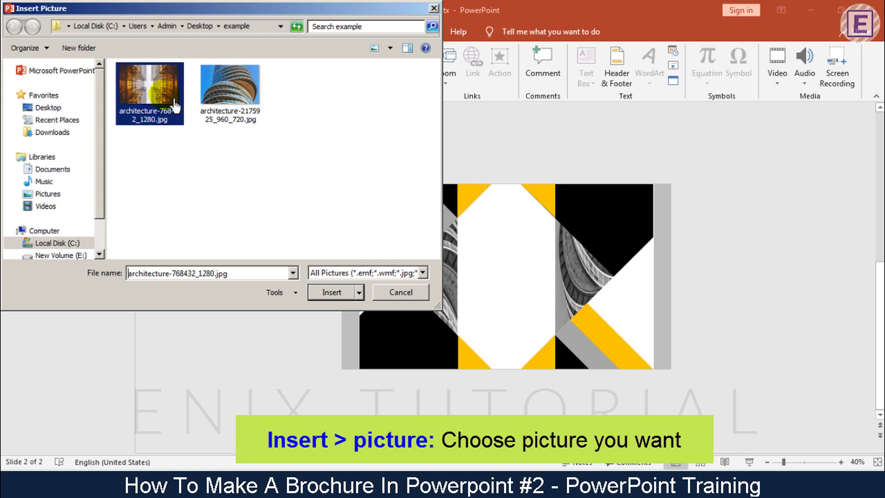
pyautogui.doubleClick(174, 105)
pyautogui.moveTo(367, 185); pyautogui.dragTo(599, 340)
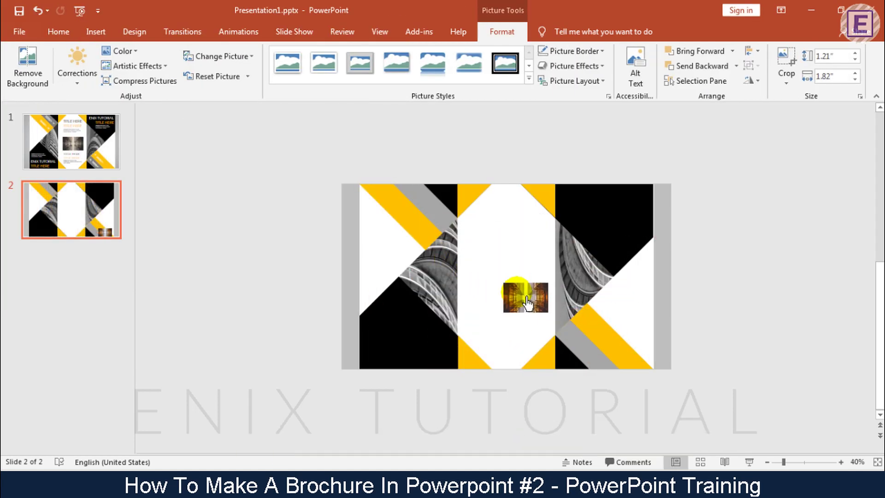
pyautogui.moveTo(626, 364)
pyautogui.mouseDown()
pyautogui.moveTo(509, 283)
pyautogui.moveTo(560, 309)
pyautogui.moveTo(537, 304)
pyautogui.mouseUp()
pyautogui.click(542, 304)
pyautogui.click(841, 462)
pyautogui.click(841, 462)
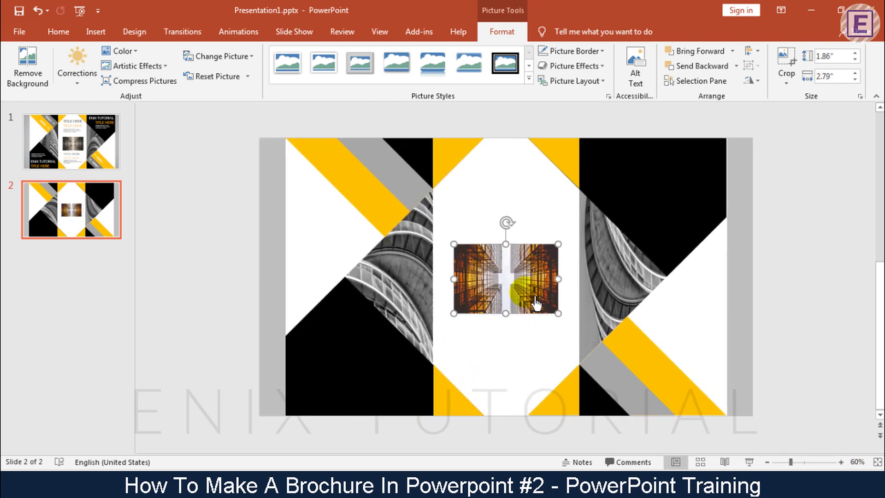
# Recolor the centre panel photo to Grayscale
pyautogui.click(121, 51)
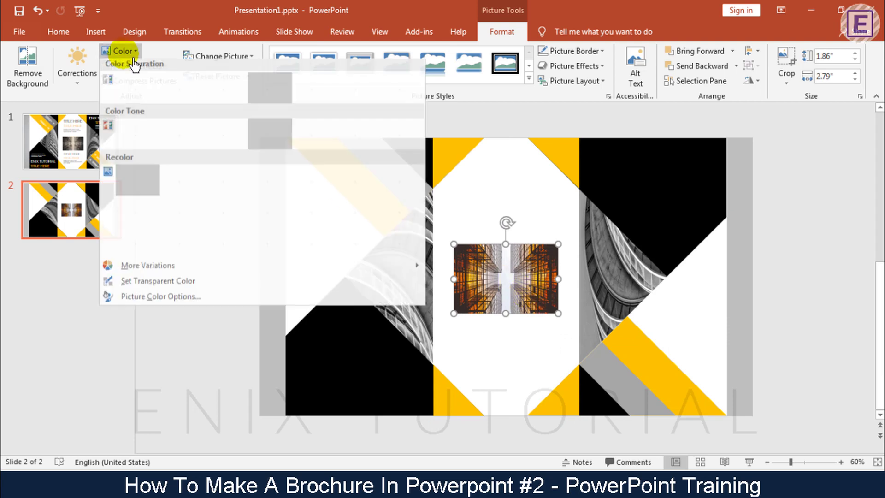
pyautogui.click(191, 198)
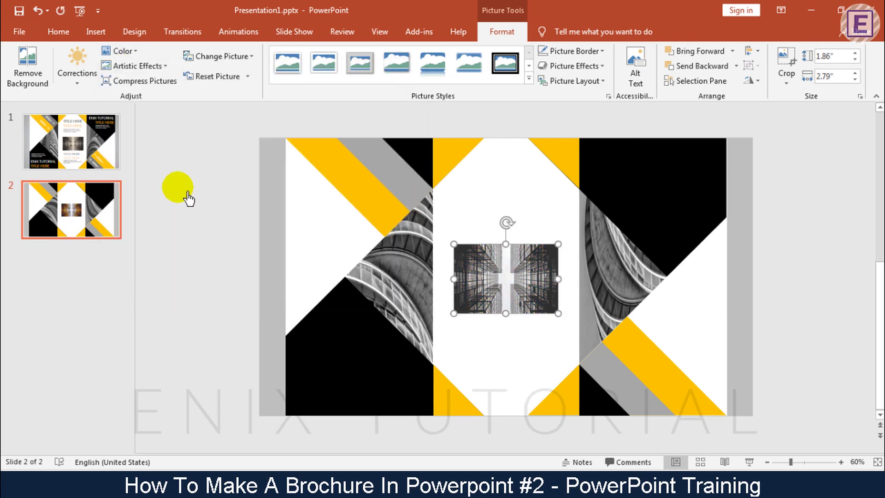
pyautogui.click(195, 225)
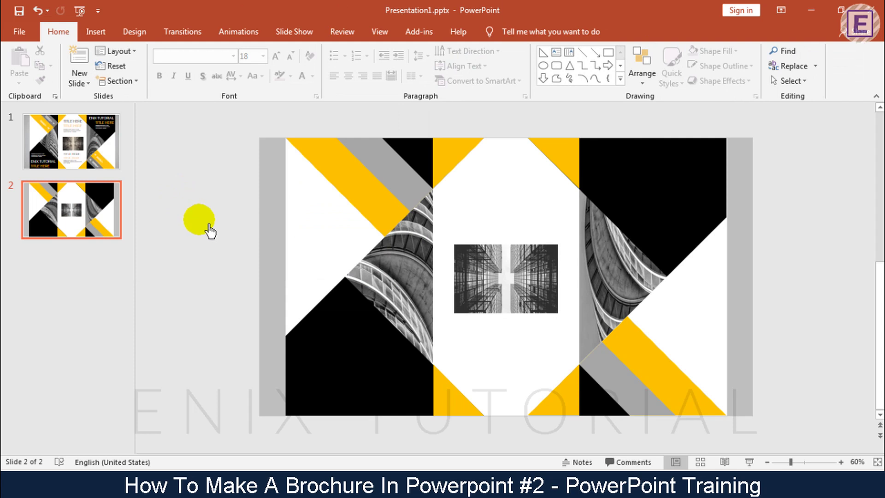
# Copy slide 1's centre-panel TITLE HERE boxes and body text
pyautogui.click(108, 154)
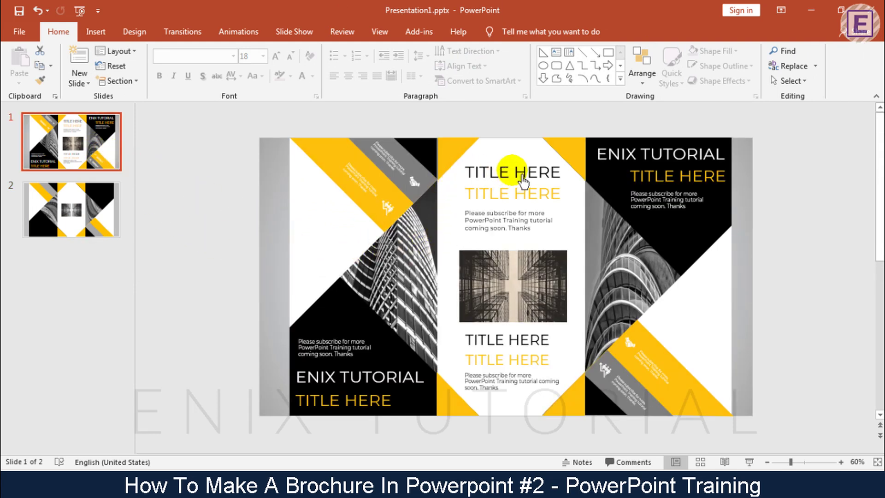
pyautogui.click(514, 173)
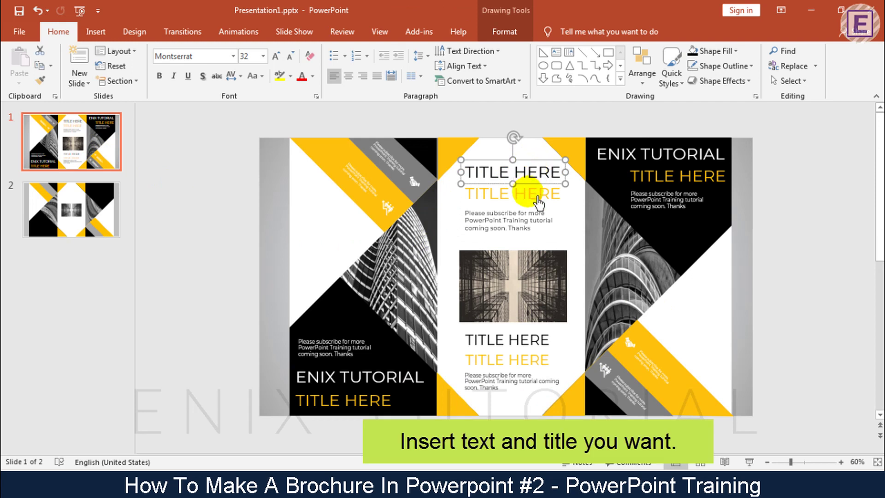
pyautogui.keyDown('shift'); pyautogui.click(537, 205); pyautogui.keyUp('shift')
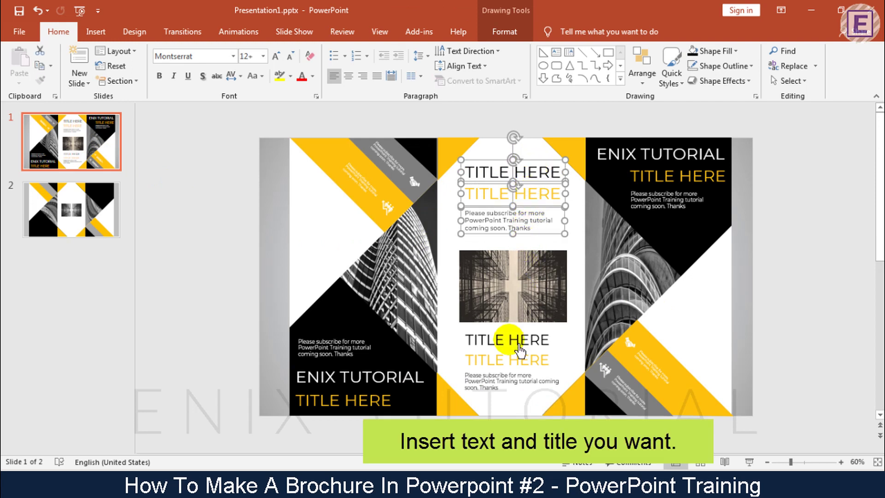
pyautogui.keyDown('shift'); pyautogui.click(516, 341); pyautogui.keyUp('shift')
pyautogui.keyDown('shift'); pyautogui.click(517, 361); pyautogui.keyUp('shift')
pyautogui.keyDown('shift'); pyautogui.click(532, 385); pyautogui.keyUp('shift')
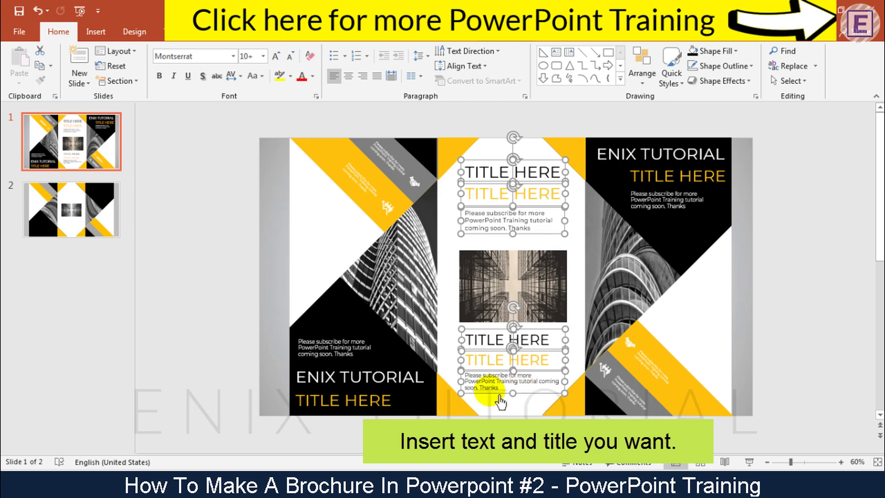
pyautogui.rightClick(500, 402)
pyautogui.click(526, 201)
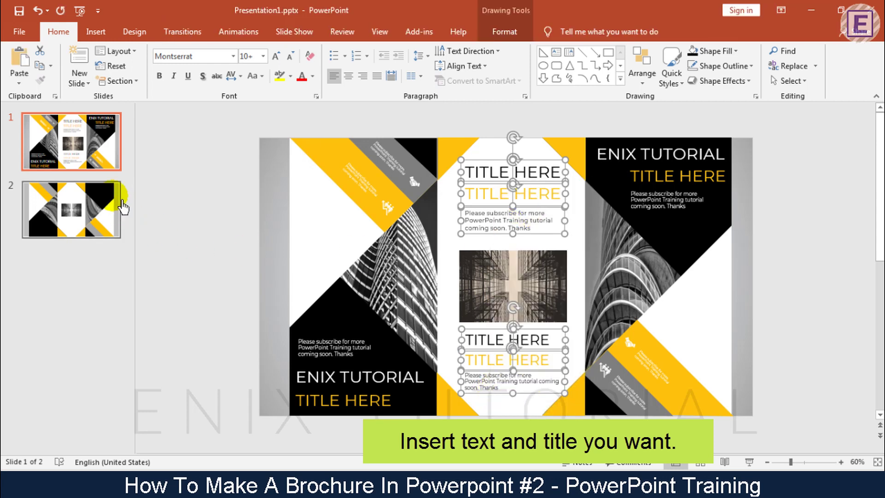
# Paste them onto slide 2 with the destination theme, then return to slide 1
pyautogui.click(123, 206)
pyautogui.rightClick(249, 224)
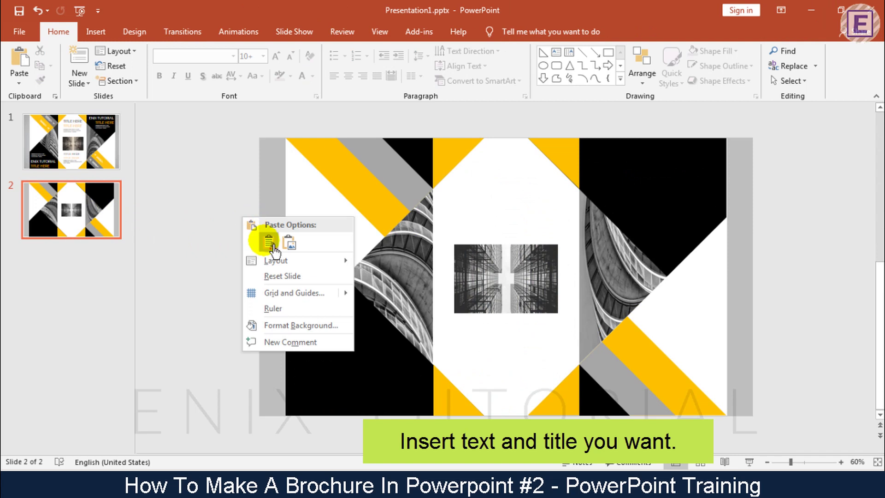
pyautogui.click(269, 242)
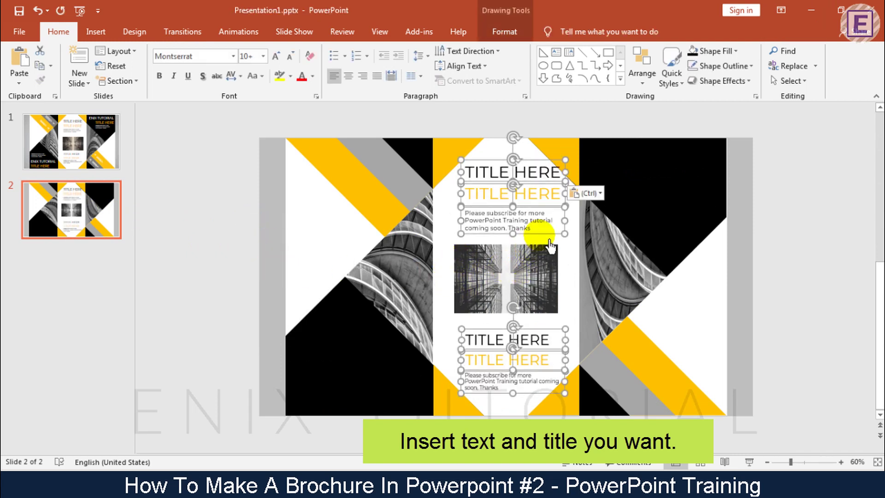
pyautogui.click(209, 302)
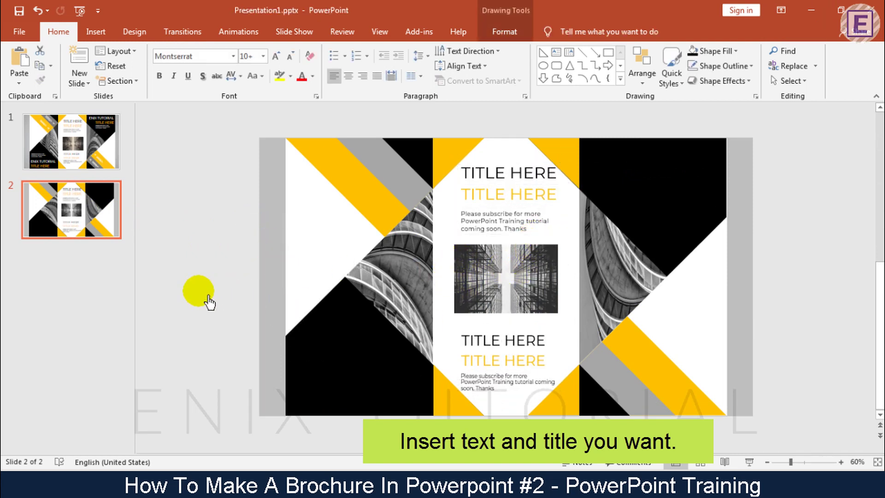
pyautogui.click(102, 159)
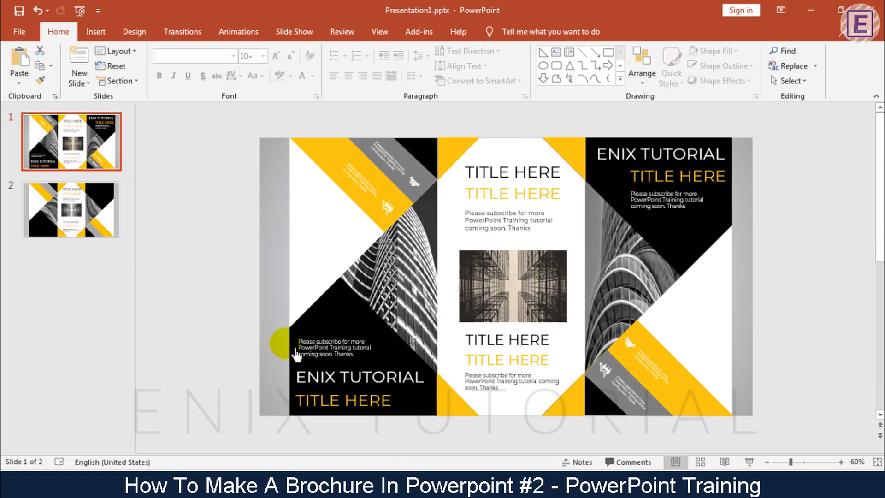
# Copy slide 1's side-panel ENIX TUTORIAL headings, TITLE HERE, subscribe text, band text and icons
pyautogui.click(346, 349)
pyautogui.keyDown('shift'); pyautogui.click(367, 388); pyautogui.keyUp('shift')
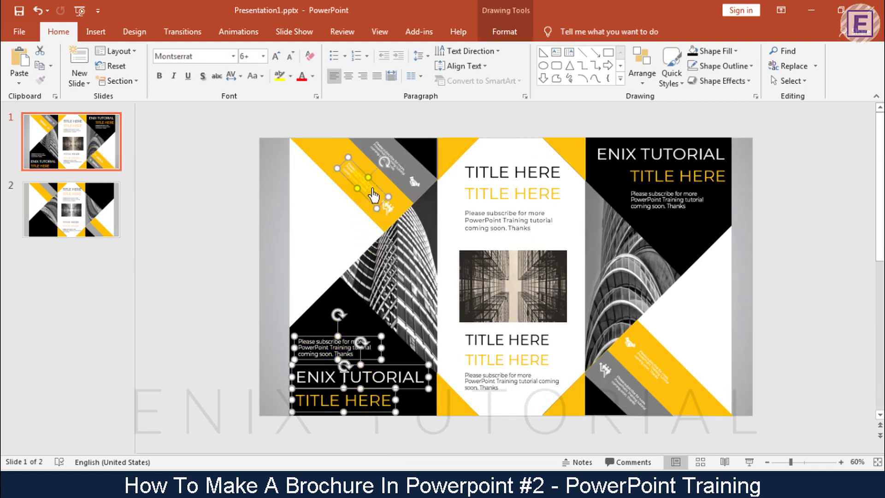
pyautogui.keyDown('shift'); pyautogui.click(394, 219); pyautogui.keyUp('shift')
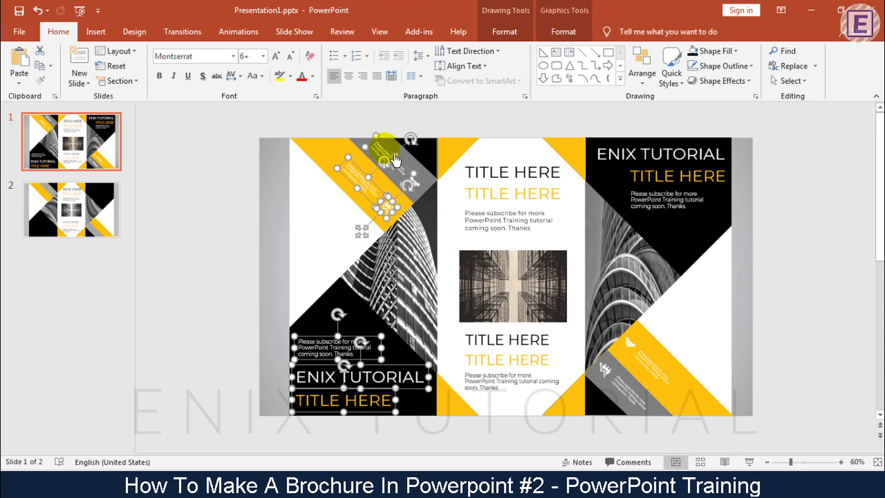
pyautogui.keyDown('shift'); pyautogui.click(422, 194); pyautogui.keyUp('shift')
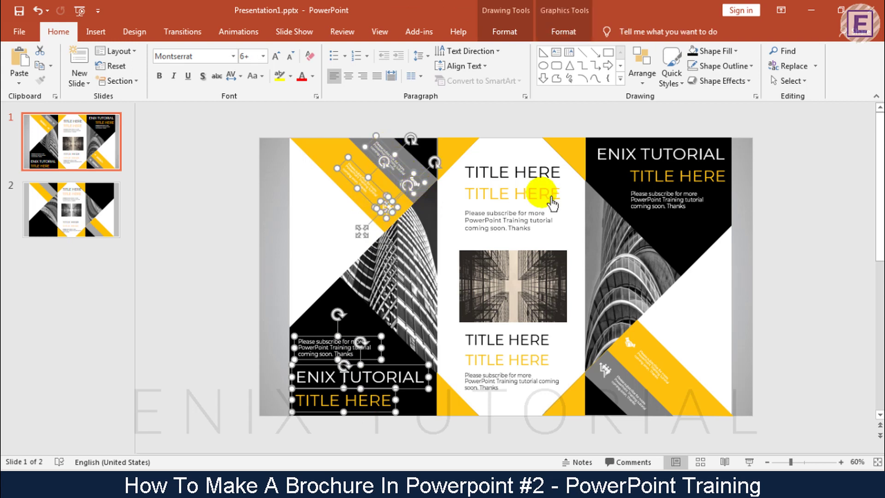
pyautogui.keyDown('shift'); pyautogui.click(641, 161); pyautogui.keyUp('shift')
pyautogui.keyDown('shift'); pyautogui.click(716, 187); pyautogui.keyUp('shift')
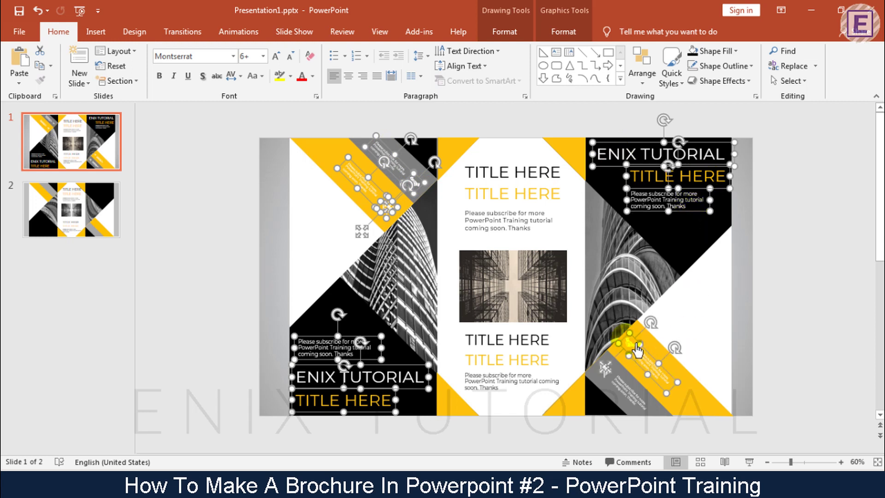
pyautogui.keyDown('shift'); pyautogui.click(605, 369); pyautogui.keyUp('shift')
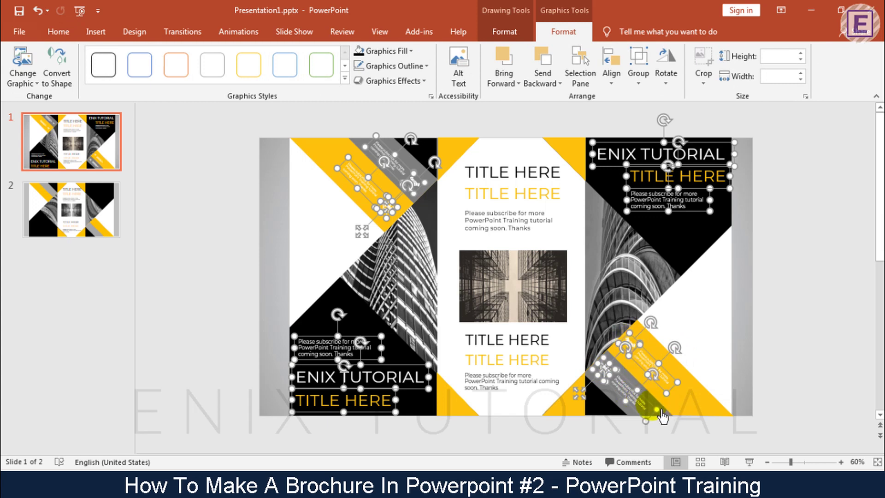
pyautogui.rightClick(659, 414)
pyautogui.click(669, 216)
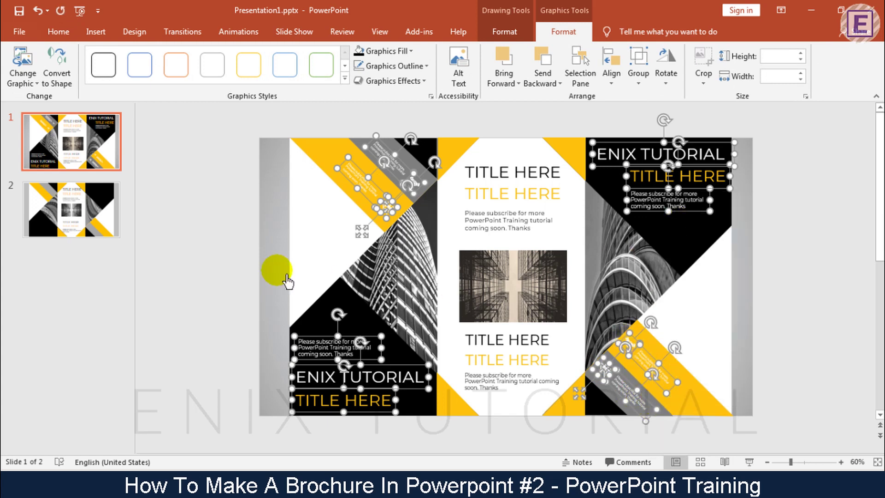
# Paste the copied panel elements onto slide 2, keeping the source layout
pyautogui.click(129, 213)
pyautogui.rightClick(180, 185)
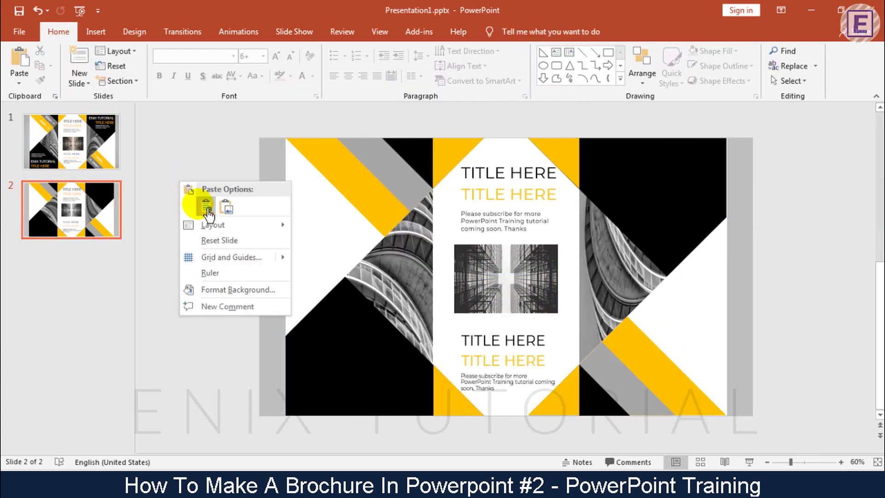
pyautogui.click(206, 207)
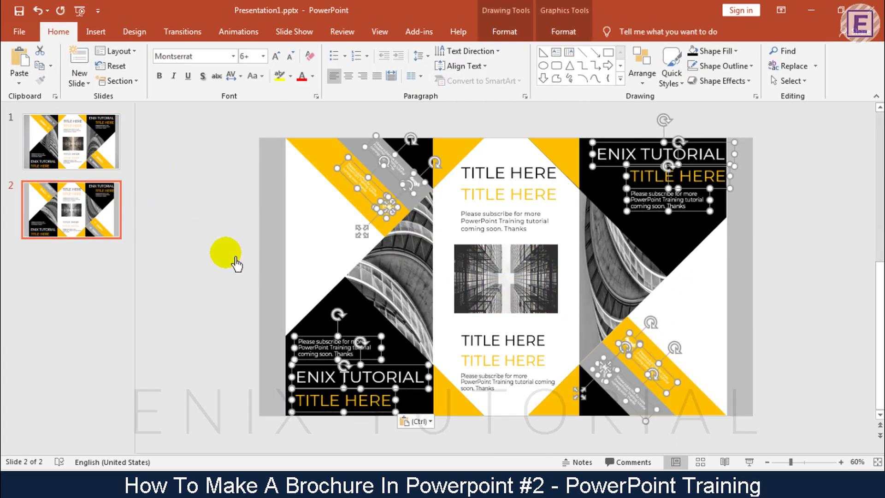
pyautogui.click(236, 263)
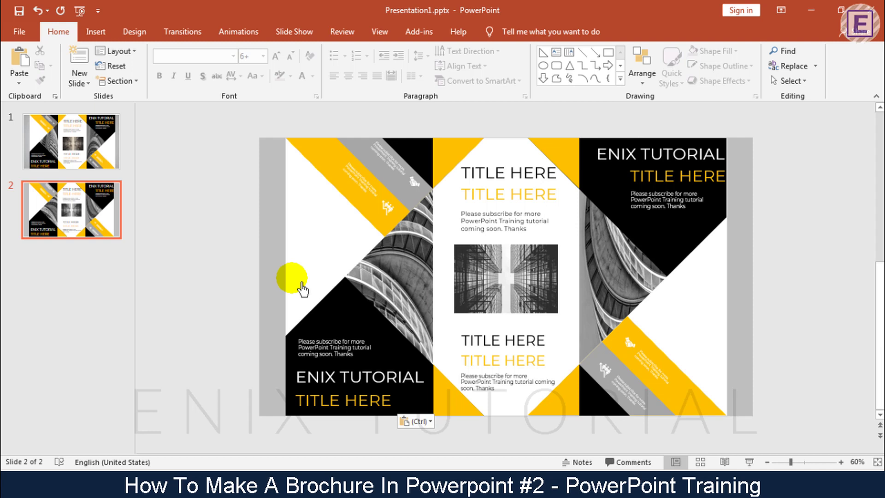
pyautogui.click(394, 159)
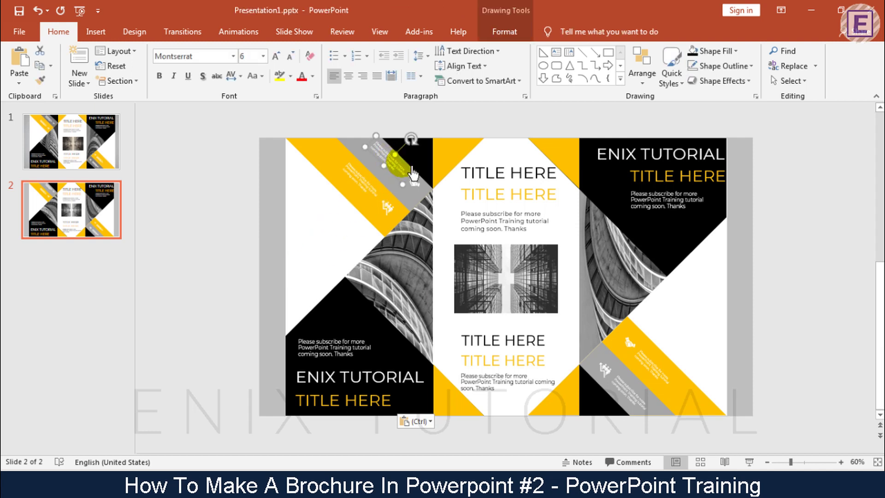
pyautogui.keyDown('shift'); pyautogui.click(405, 185); pyautogui.keyUp('shift')
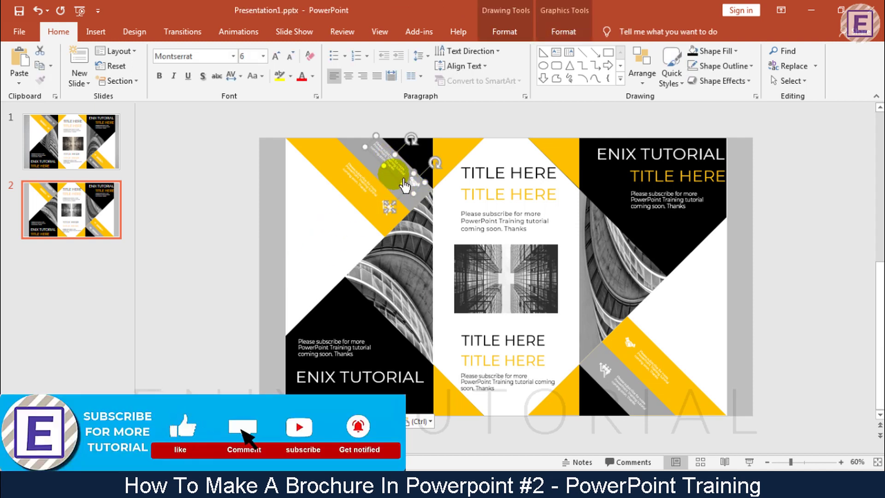
pyautogui.click(375, 199)
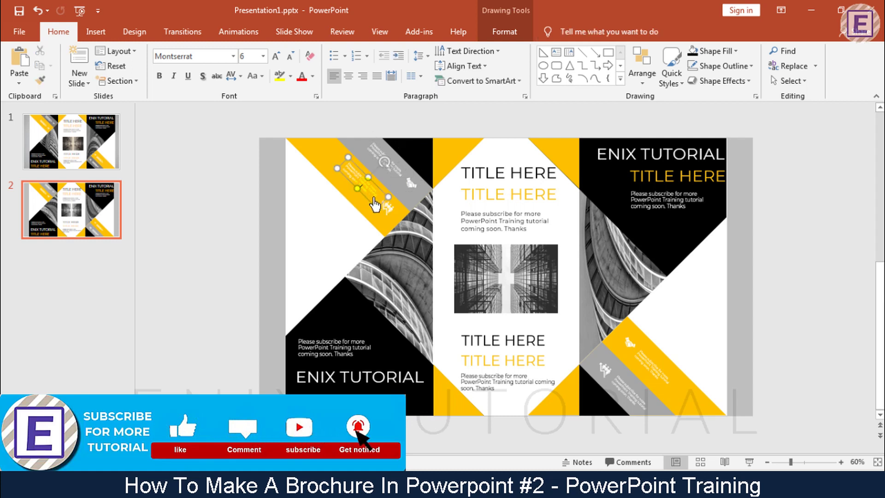
pyautogui.keyDown('shift'); pyautogui.click(389, 211); pyautogui.keyUp('shift')
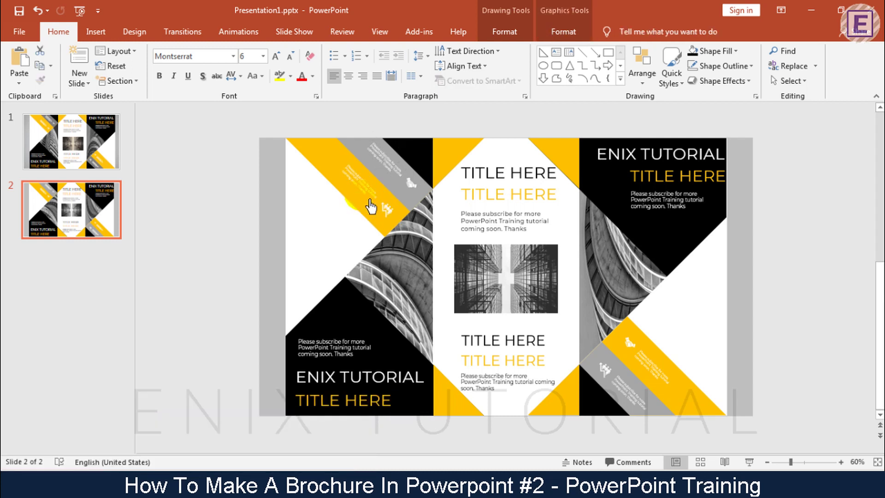
pyautogui.click(786, 369)
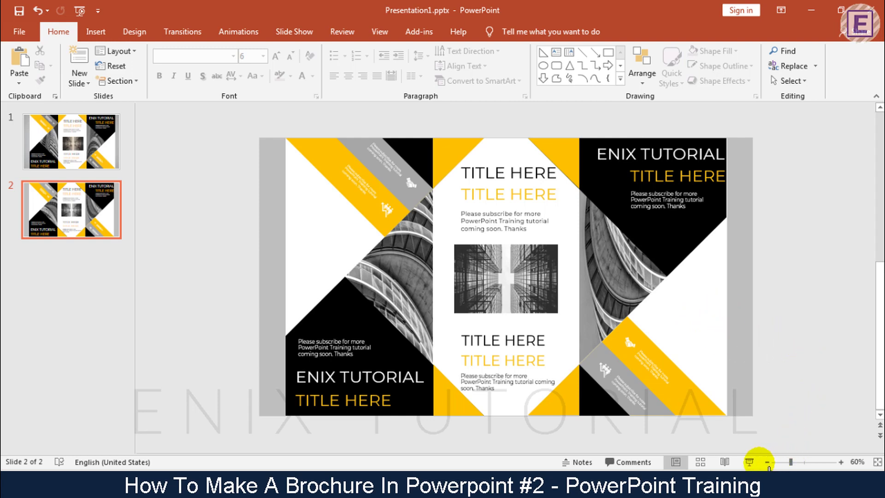
pyautogui.click(758, 465)
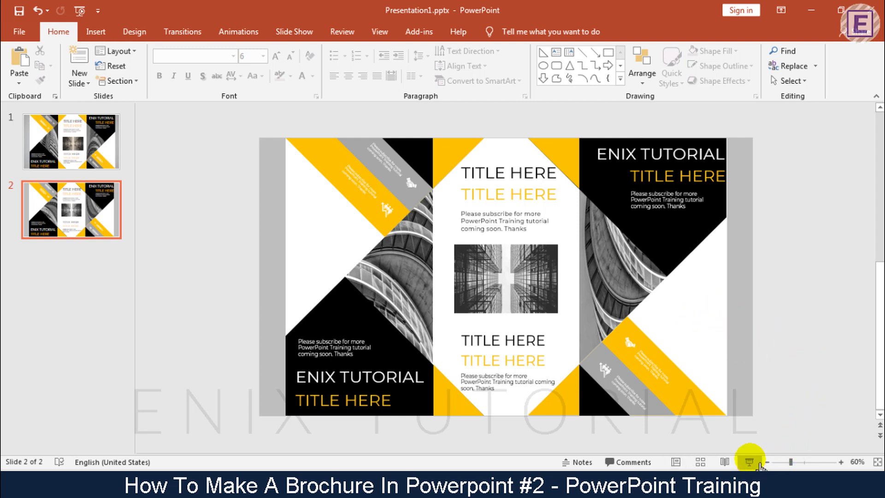